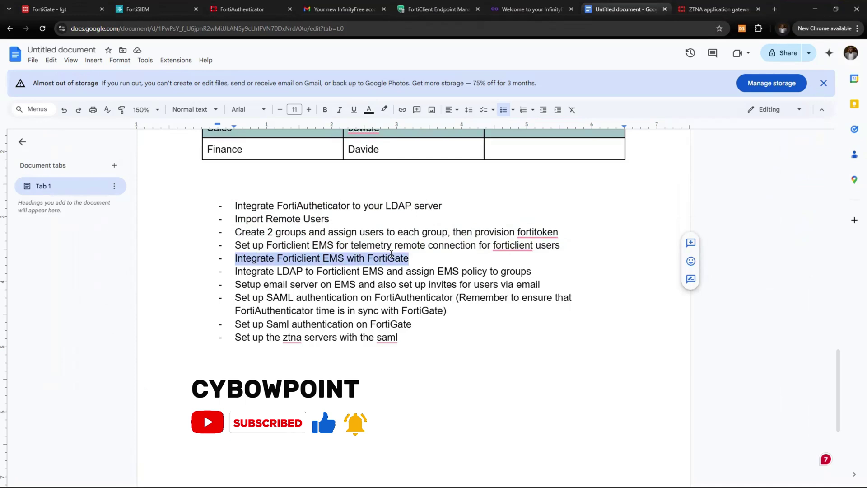
Highlight the 'Integrate FortiClient EMS with FortiGate' and telemetry setup task lines in the notes
click(232, 259)
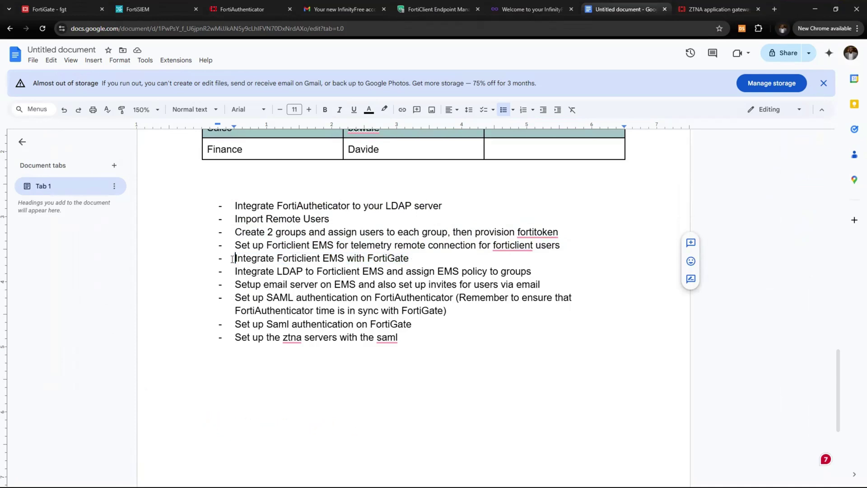
drag(232, 259, 411, 258)
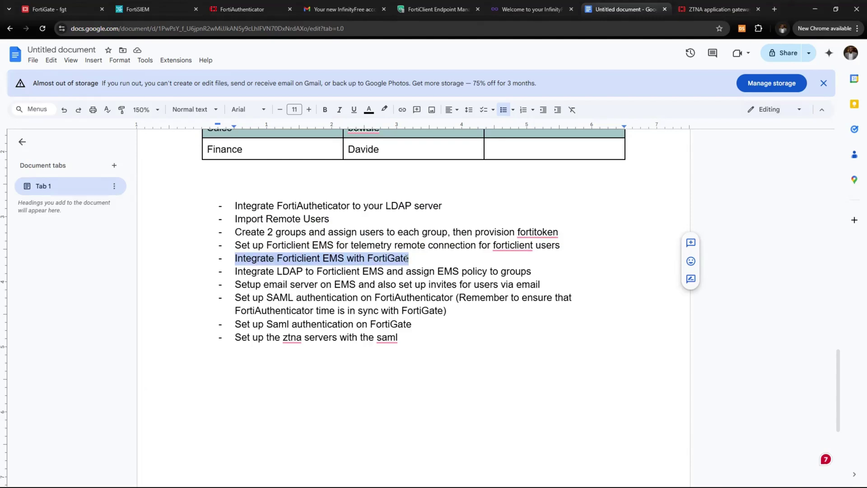
click(228, 248)
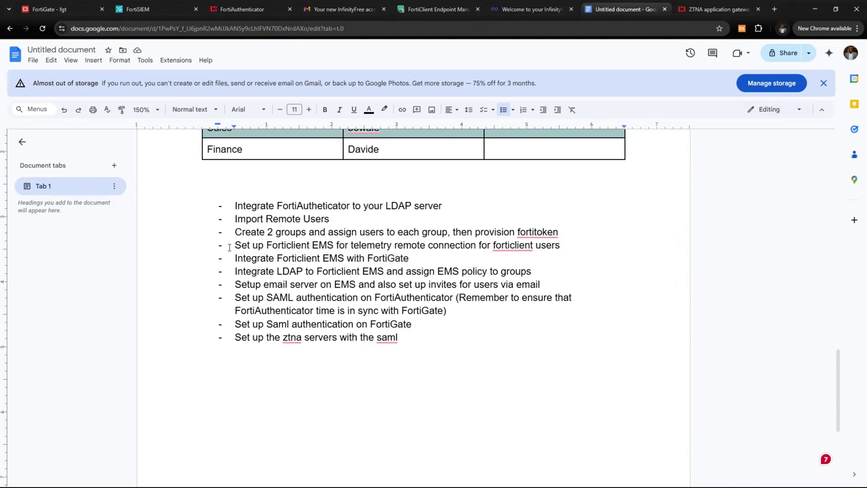
drag(230, 247, 388, 244)
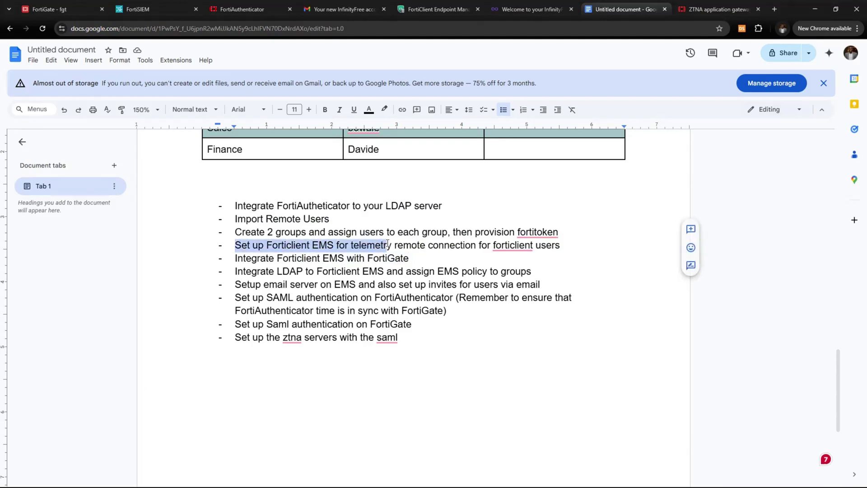
click(473, 243)
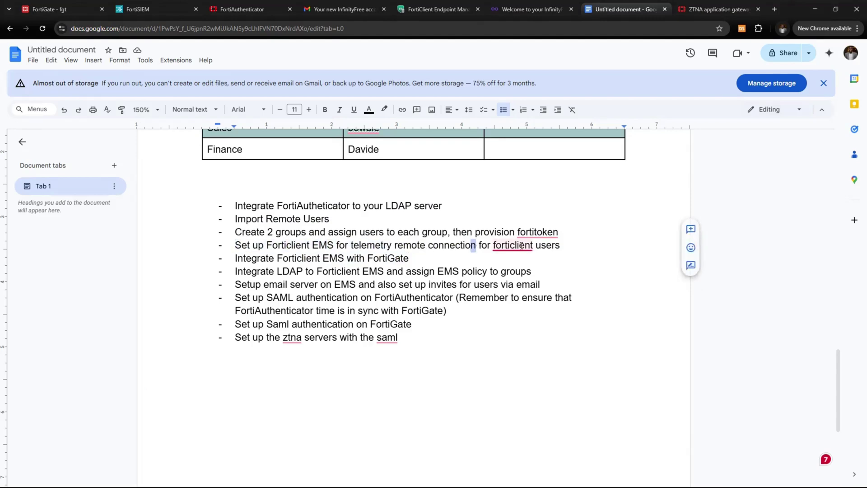
drag(561, 247, 231, 247)
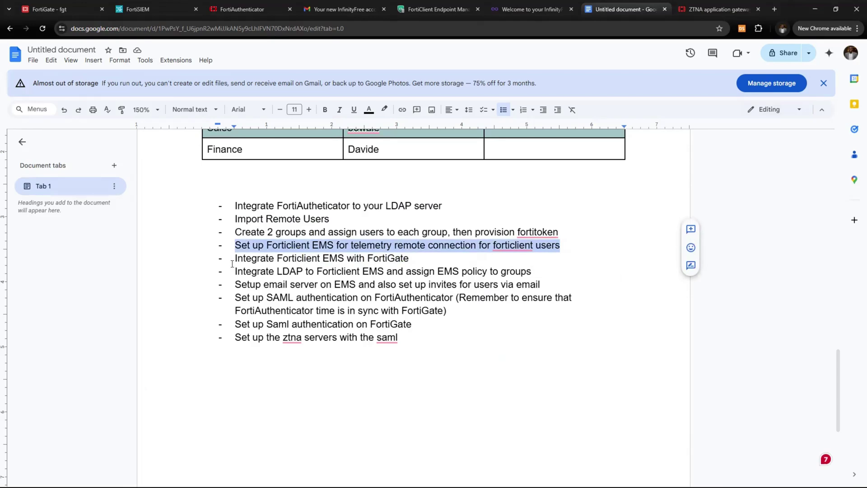
Highlight the EMS-Telemetry internal IP 10.15.13.160 in the notes' address table
scroll(232, 257, up, 4)
scroll(232, 263, up, 8)
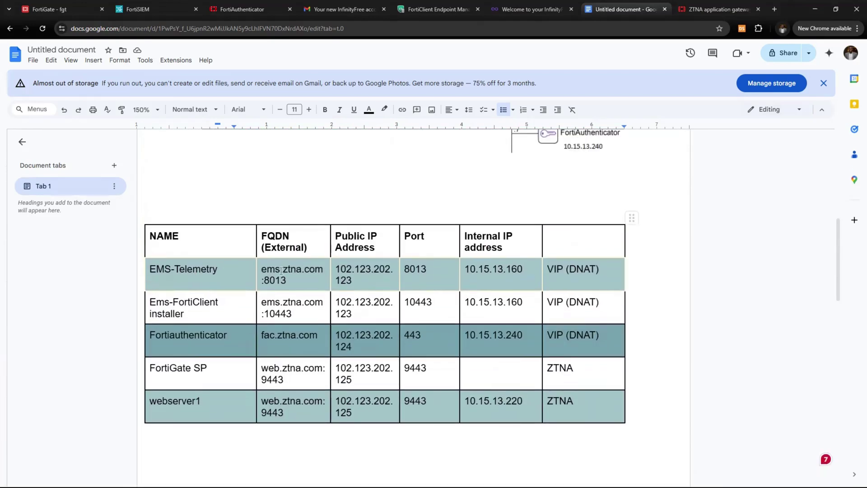
scroll(336, 225, up, 4)
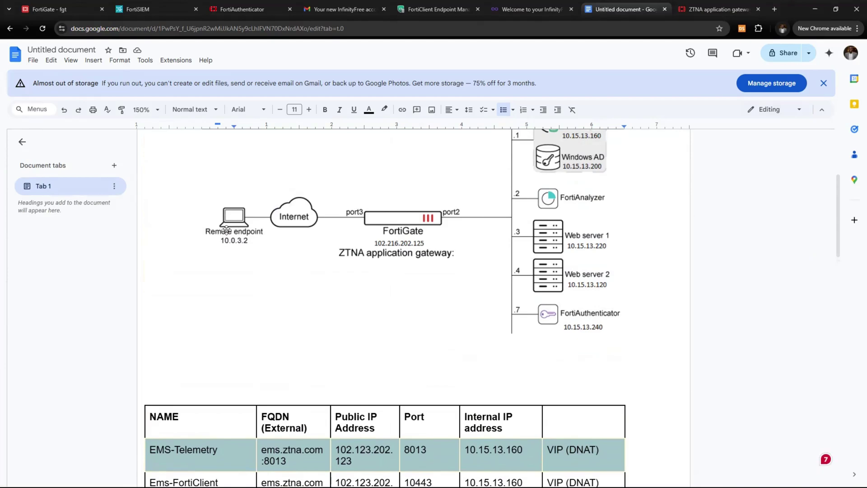
scroll(231, 226, up, 1)
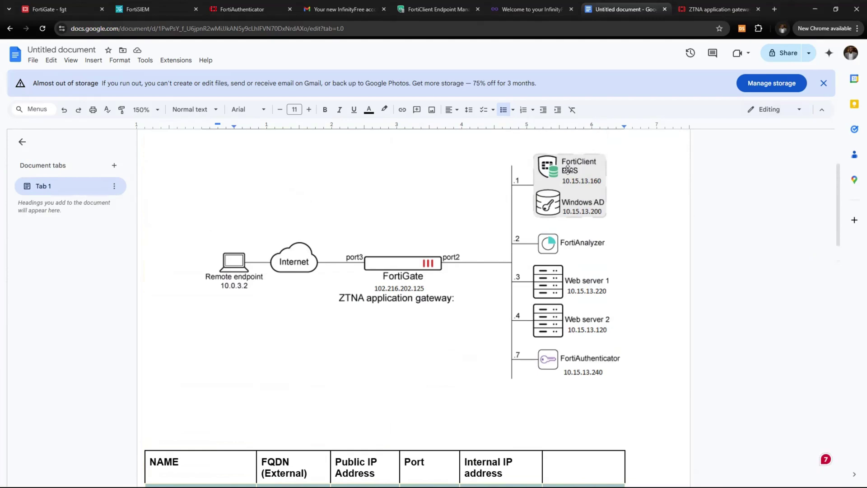
scroll(335, 289, down, 3)
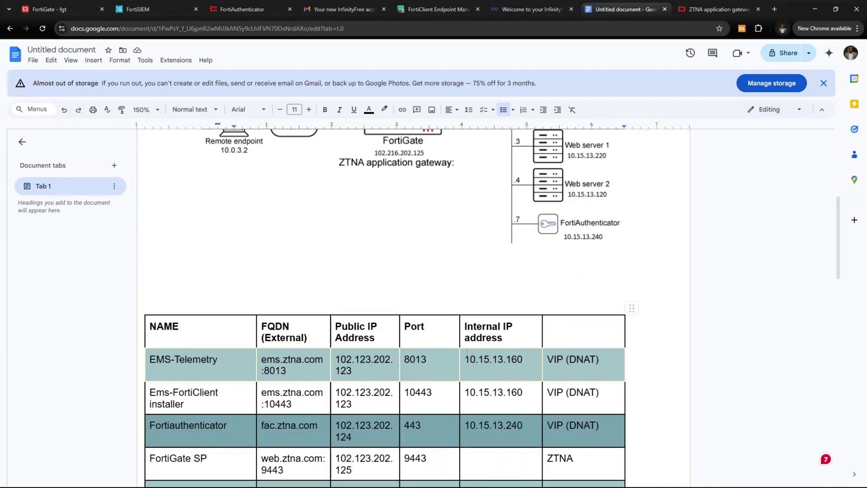
drag(468, 359, 531, 360)
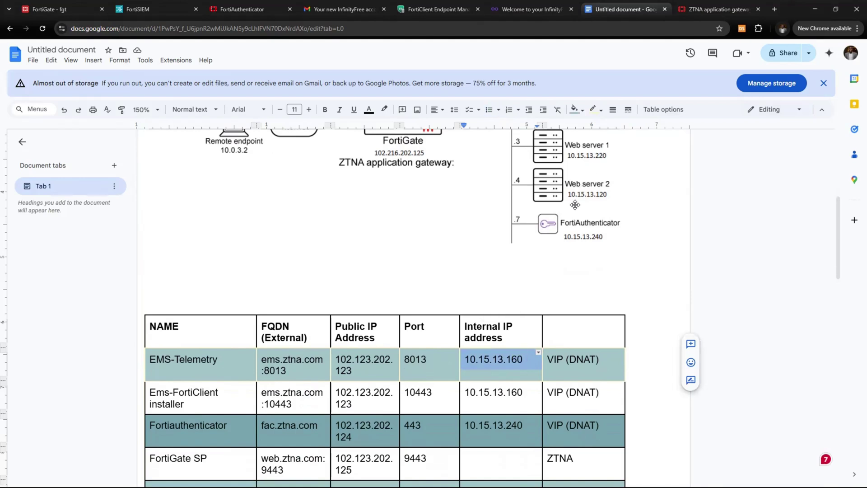
drag(401, 362, 401, 362)
click(357, 367)
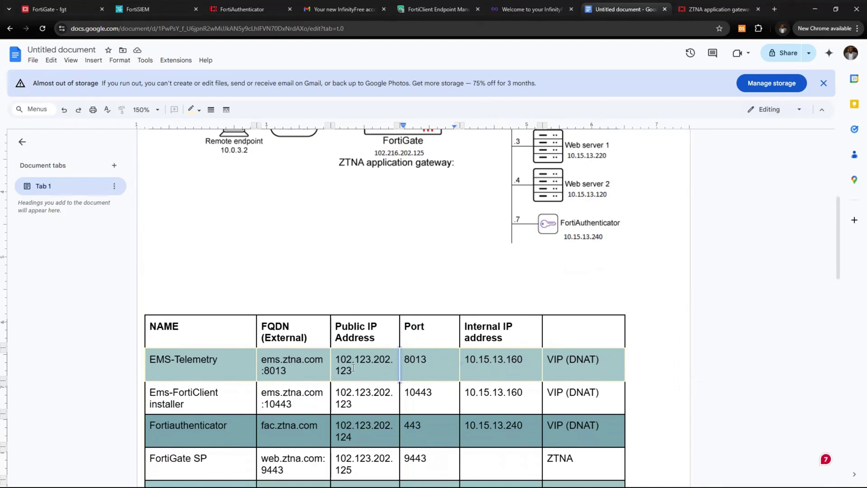
Highlight ems.ztna.com and select the EMS-Telemetry public IP 102.123.202.123
scroll(354, 368, up, 1)
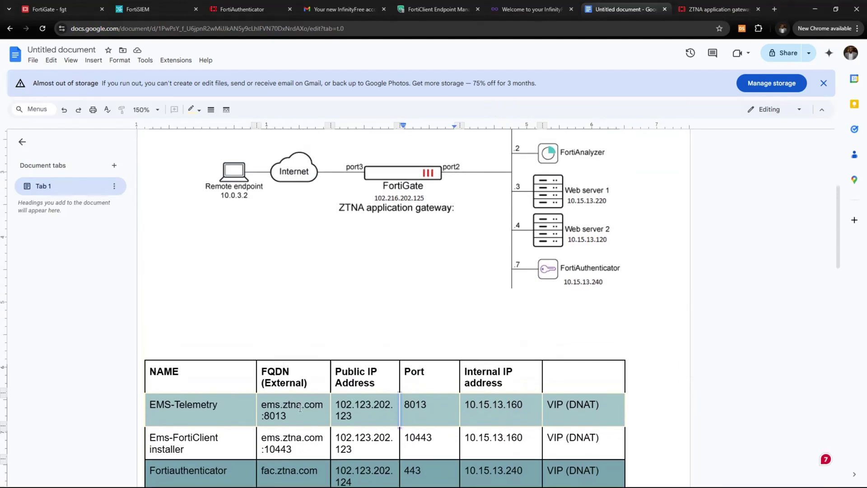
scroll(381, 288, down, 2)
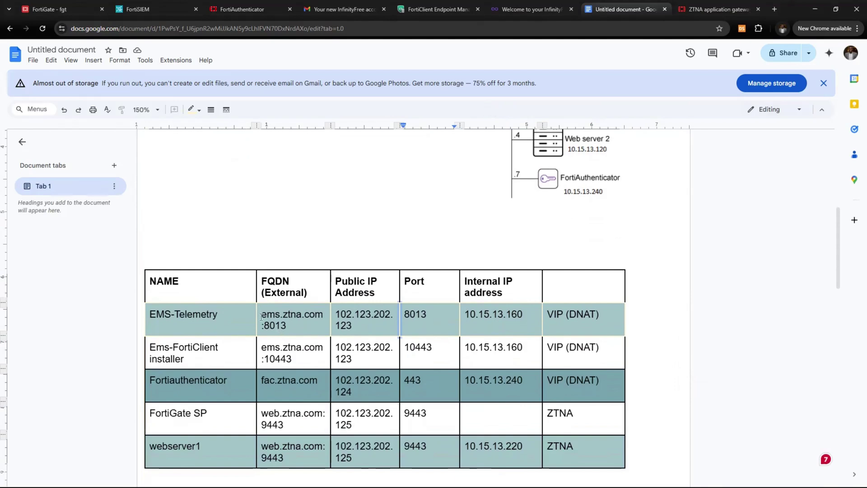
drag(261, 316, 360, 326)
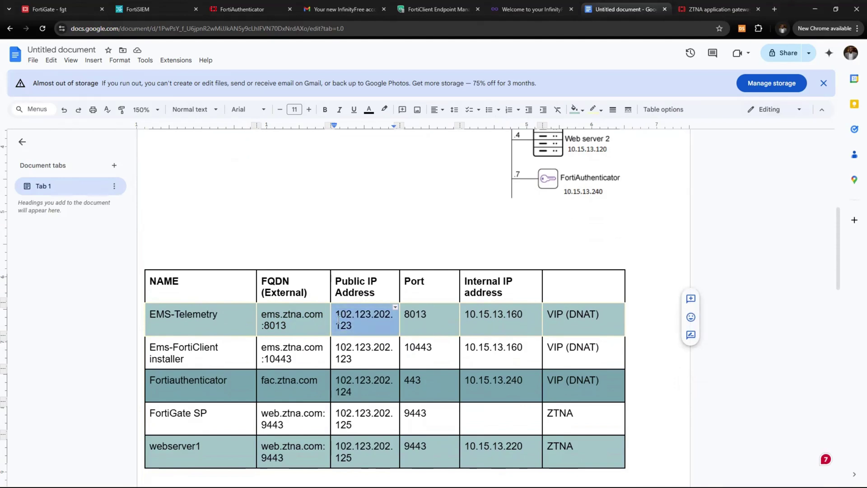
click(339, 320)
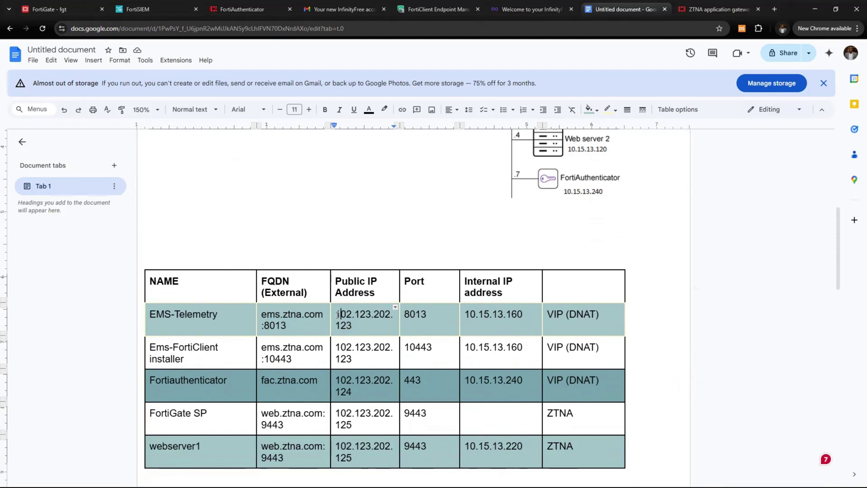
double_click(338, 314)
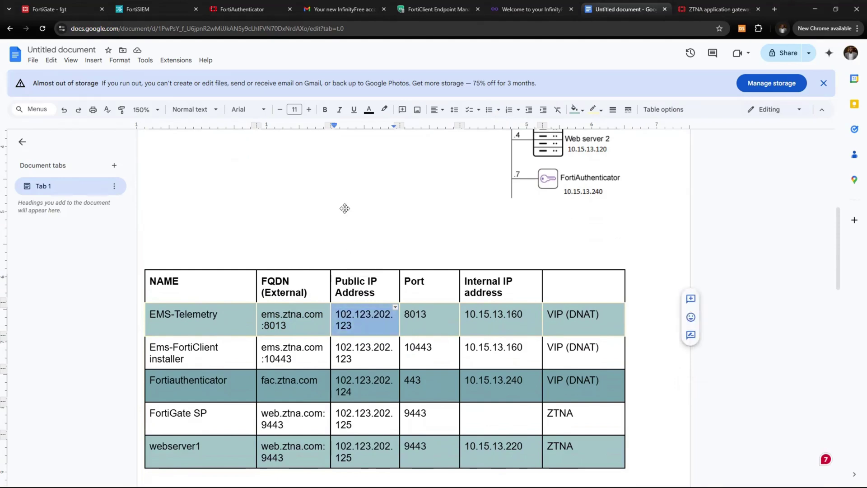
scroll(345, 208, up, 2)
scroll(345, 207, down, 2)
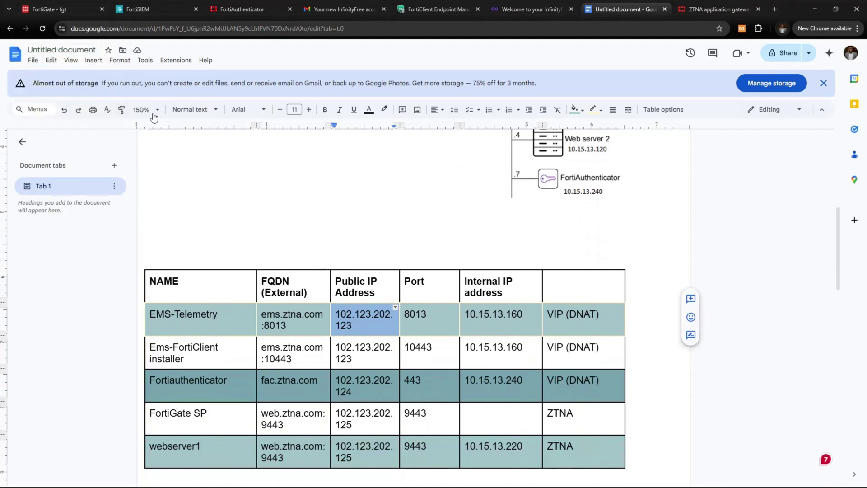
Go to the FortiClient EMS console and expand System Settings to reach EMS Settings
click(391, 4)
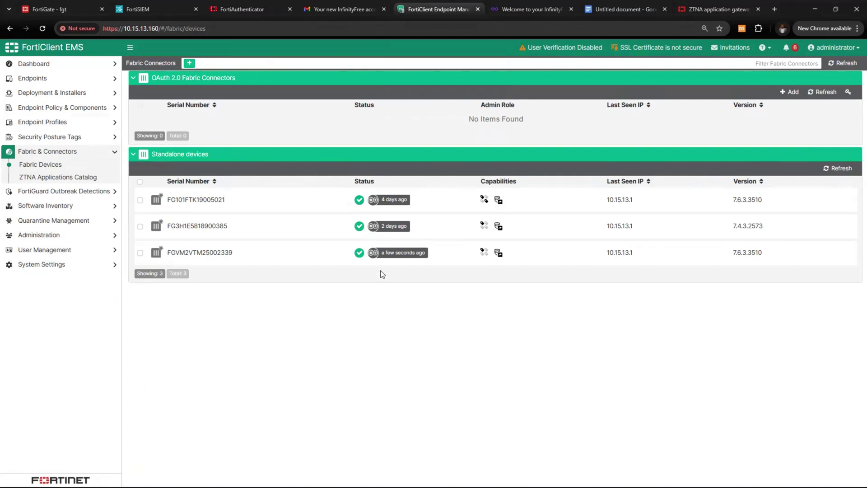
click(55, 256)
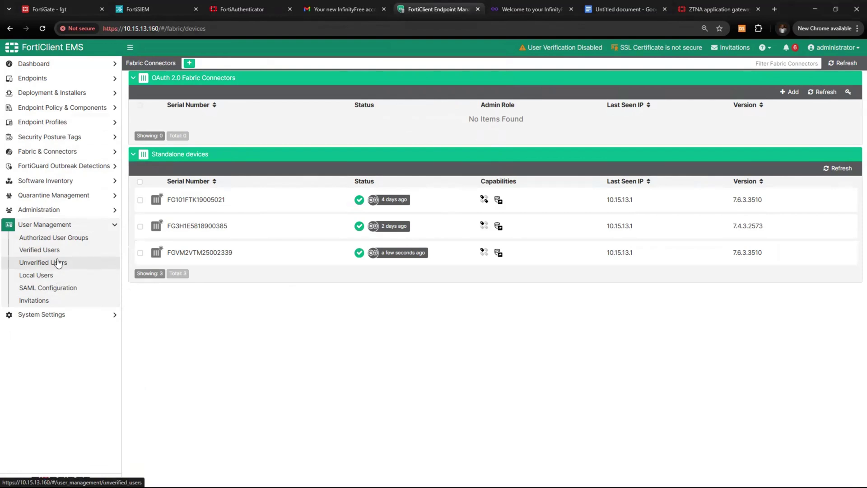
click(56, 314)
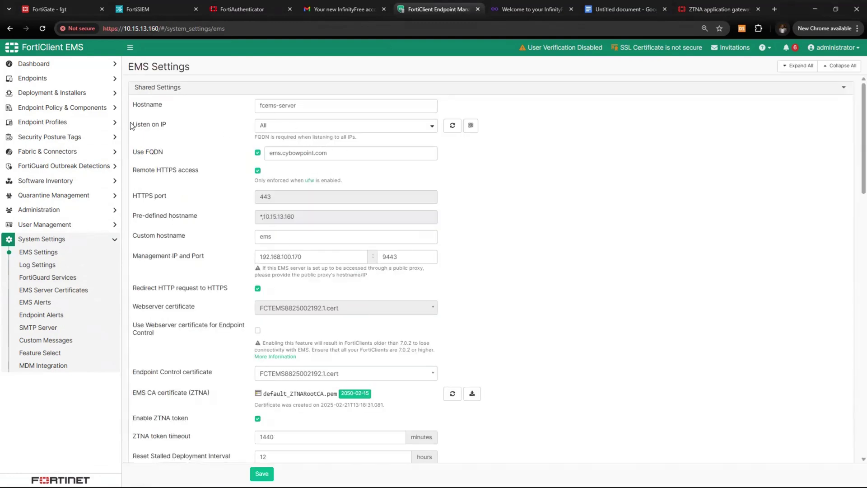
Review the hostname fcems-server and keep Listen on IP set to All IPs
drag(132, 126, 170, 131)
click(297, 107)
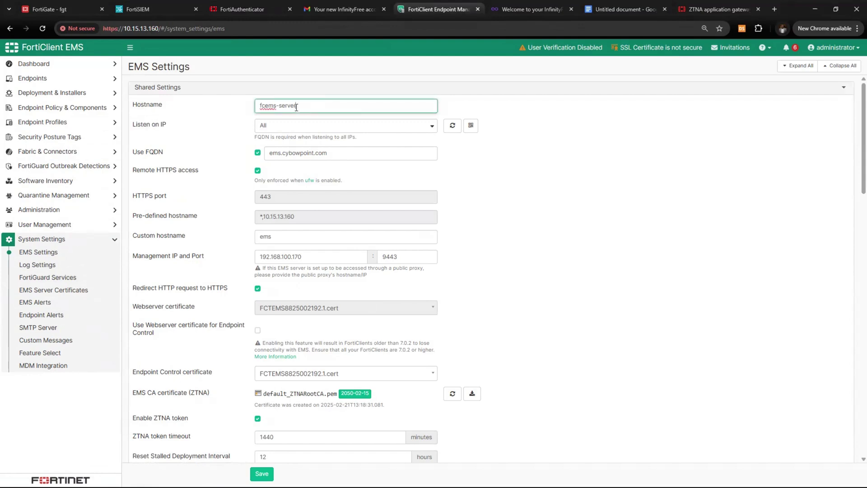
drag(297, 107, 292, 108)
click(326, 129)
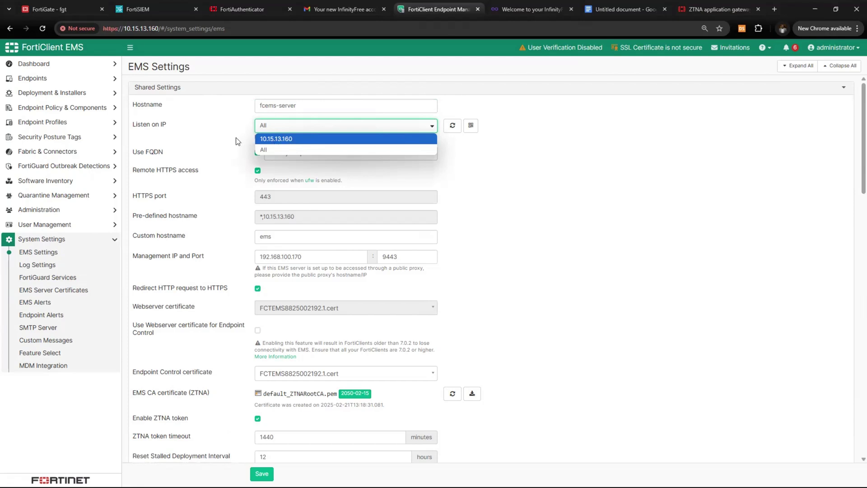
click(295, 149)
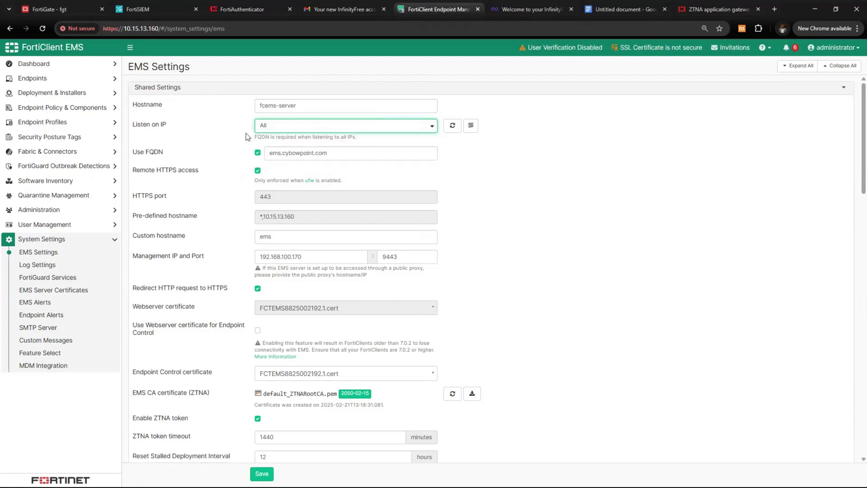
Replace the FQDN's domain part so it reads ems.ztna.com instead of ems.cybowpoint.com
click(373, 151)
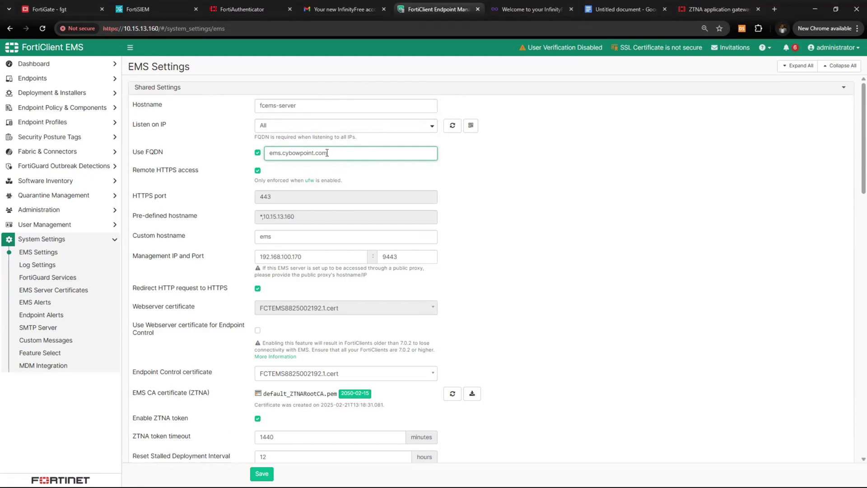
drag(328, 153, 270, 155)
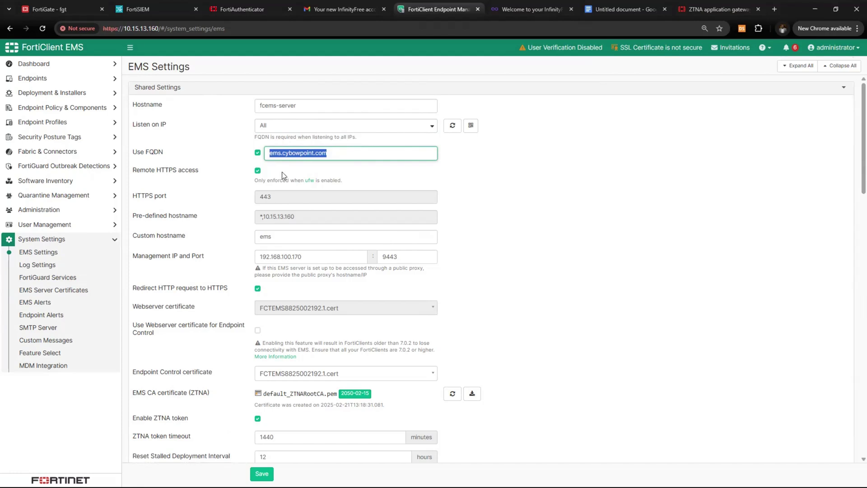
click(367, 155)
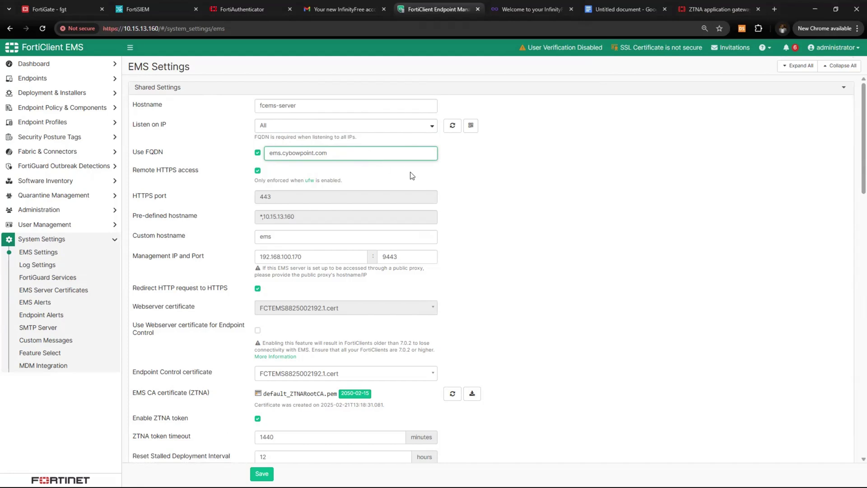
drag(346, 155, 260, 158)
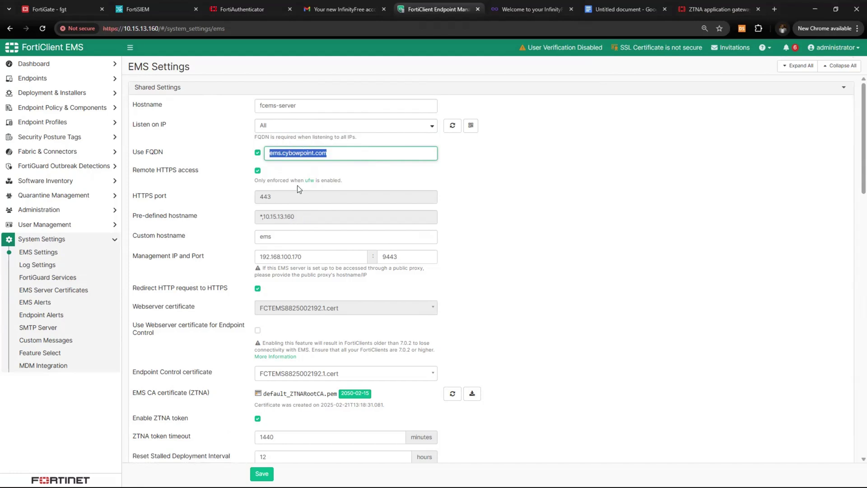
drag(284, 153, 315, 156)
text(ztna)
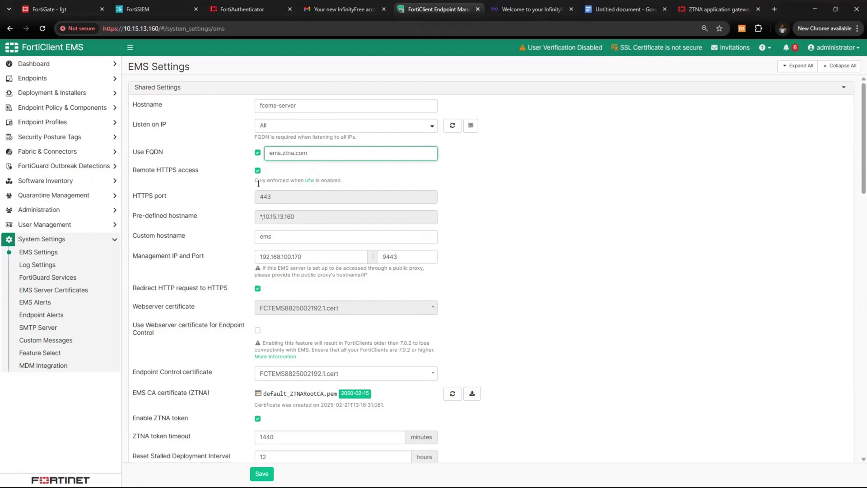
click(489, 183)
drag(308, 153, 258, 155)
Set the FortiClient download URL host to ems.ztna.com
click(250, 182)
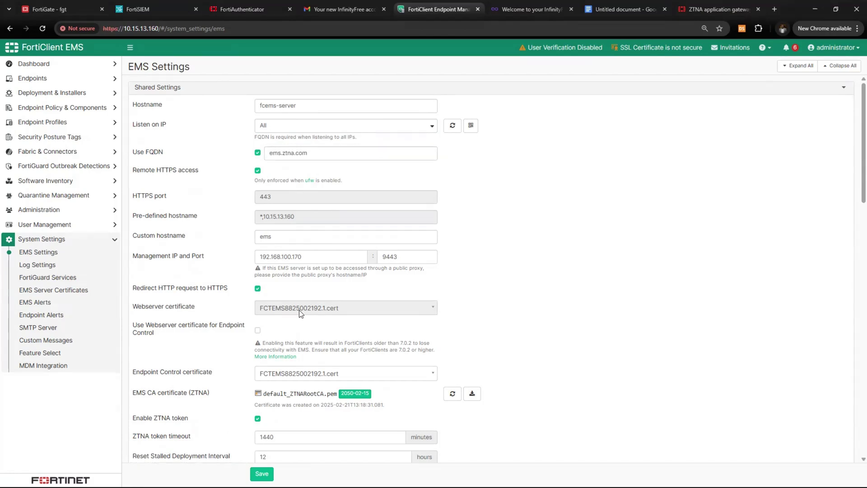
scroll(298, 309, down, 5)
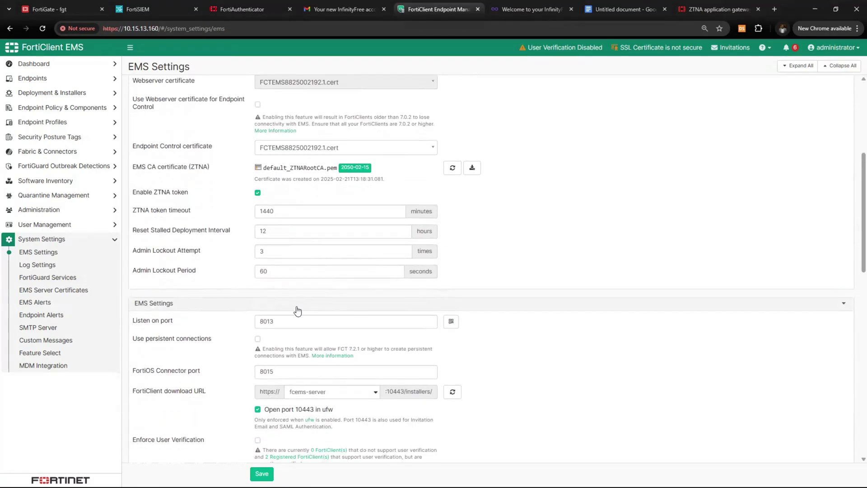
scroll(298, 311, down, 1)
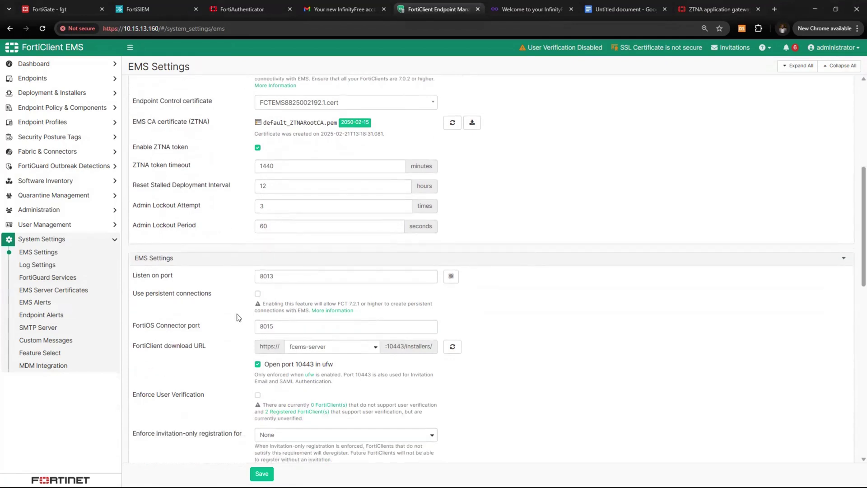
drag(132, 347, 206, 350)
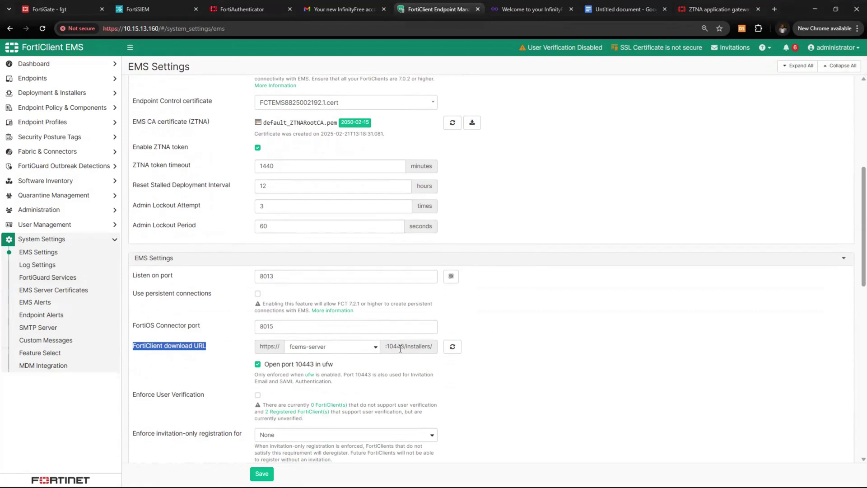
click(371, 352)
click(333, 383)
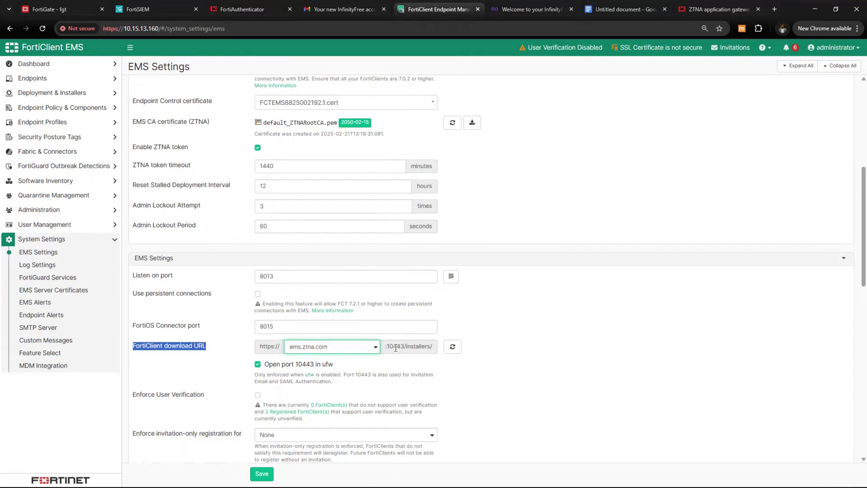
Turn on Enforce User Verification and confirm with Yes
scroll(356, 384, down, 2)
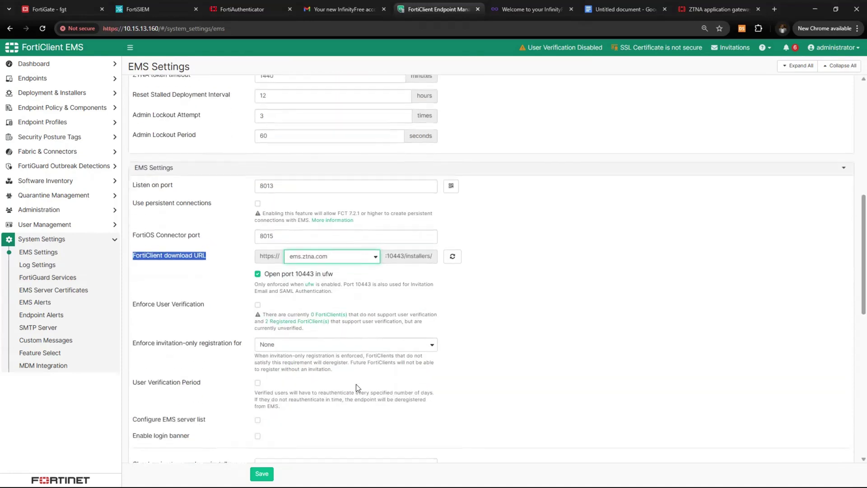
click(257, 305)
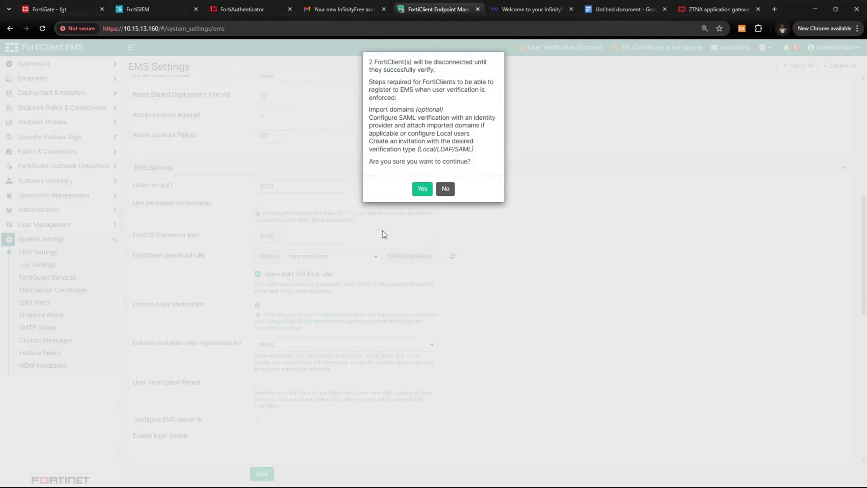
click(423, 189)
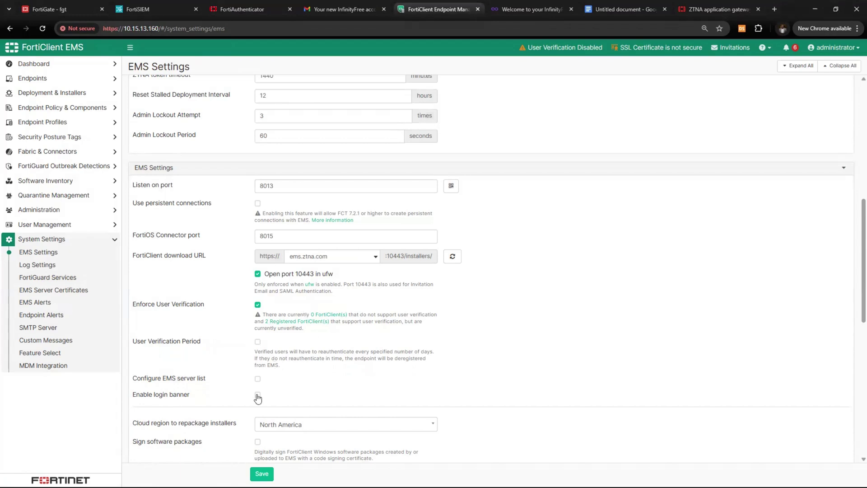
Change the EMS hostname from fcems-server to ems
scroll(386, 375, down, 1)
scroll(386, 376, down, 8)
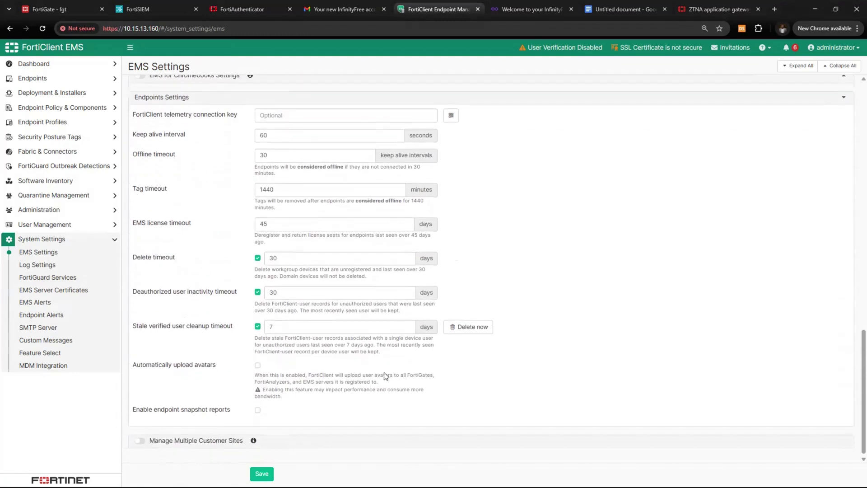
scroll(382, 376, up, 1)
scroll(382, 377, up, 15)
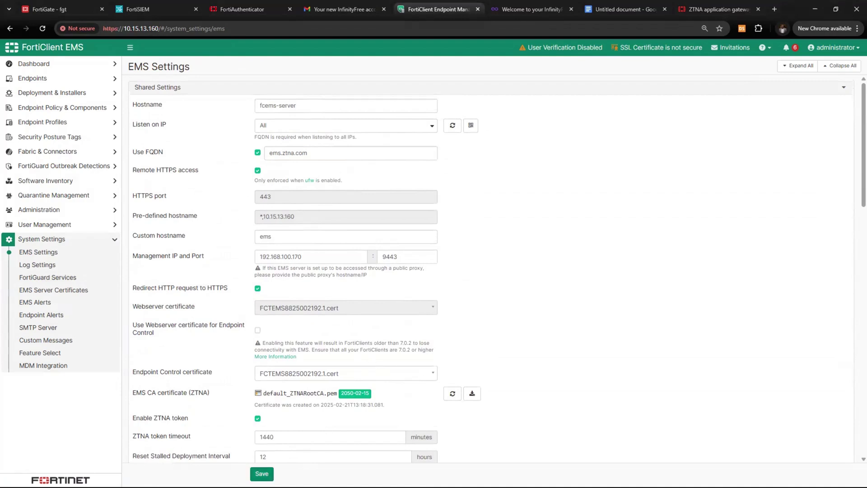
drag(165, 105, 154, 105)
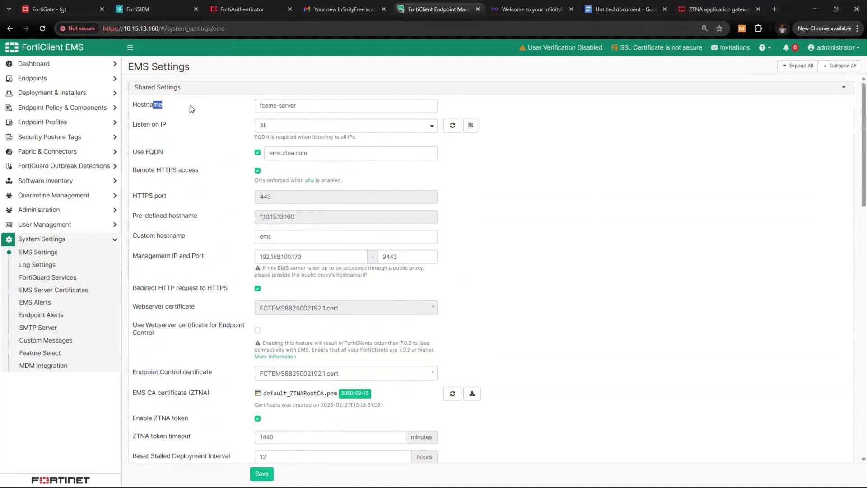
drag(303, 109, 248, 111)
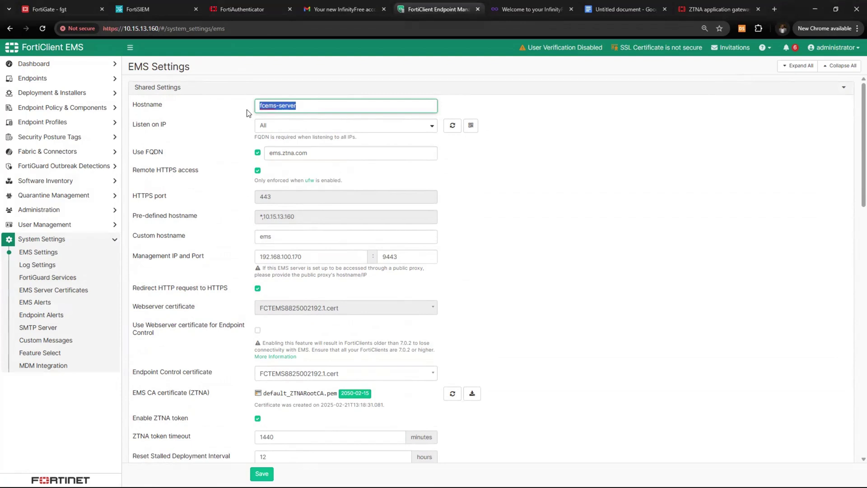
text(ems)
scroll(289, 411, down, 7)
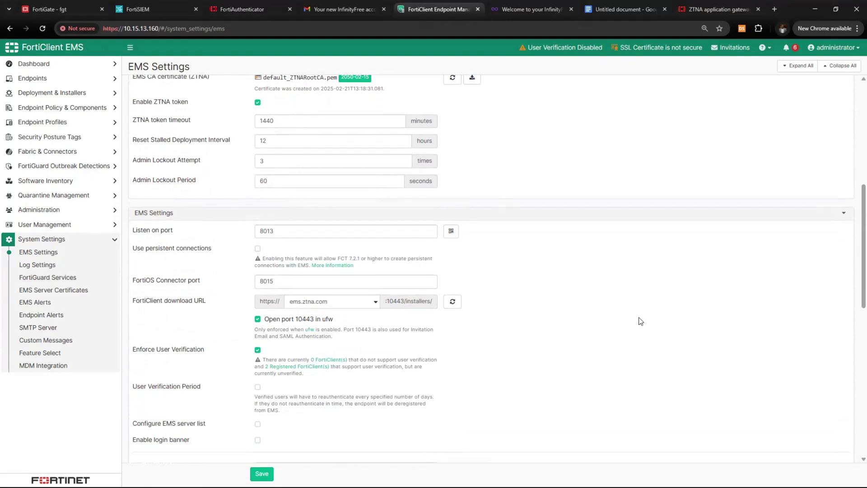
scroll(359, 412, down, 4)
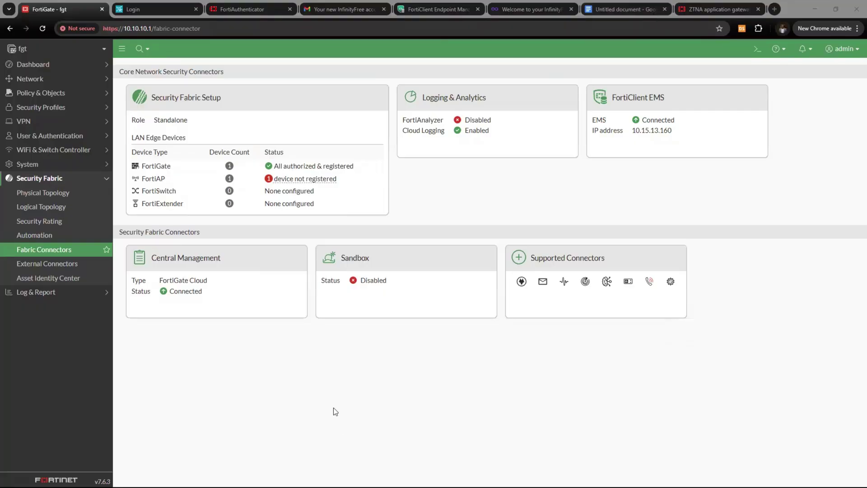
Start a new EMS_telemetry virtual IP under Policy & Objects, selecting its External IP field
click(334, 408)
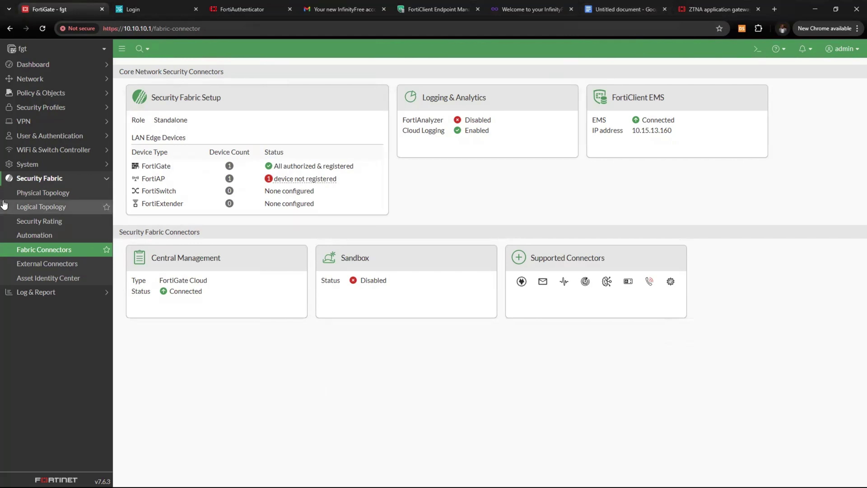
click(56, 79)
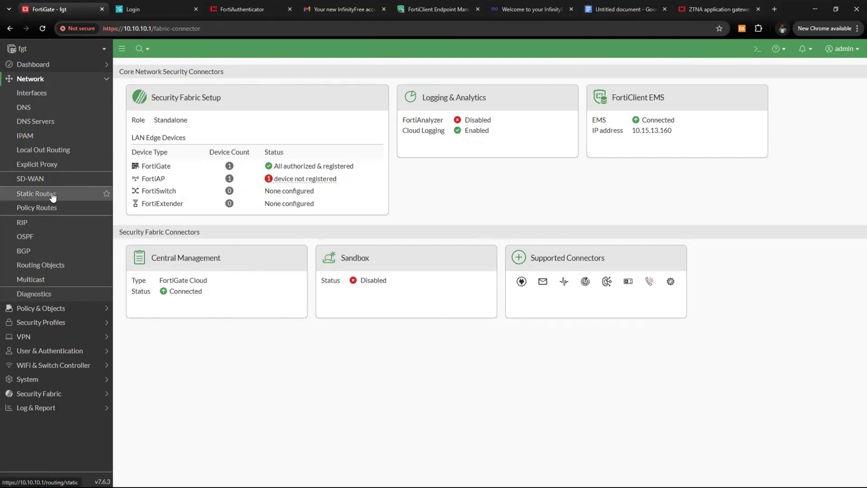
click(49, 308)
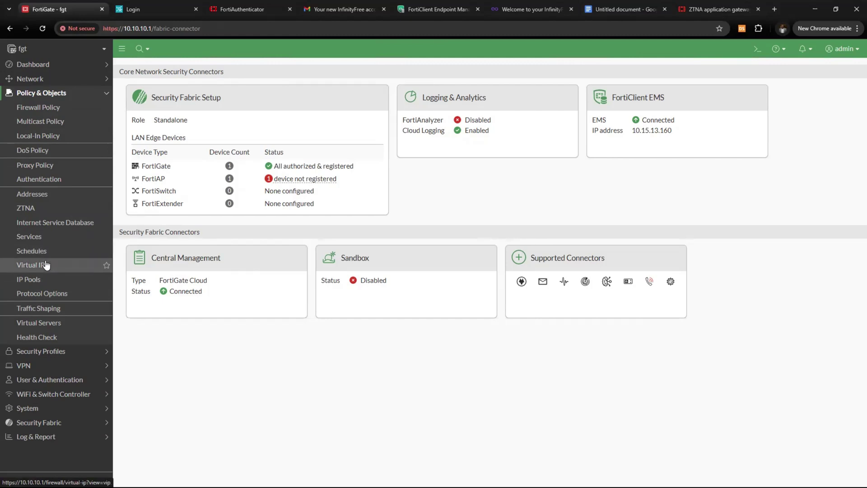
click(47, 264)
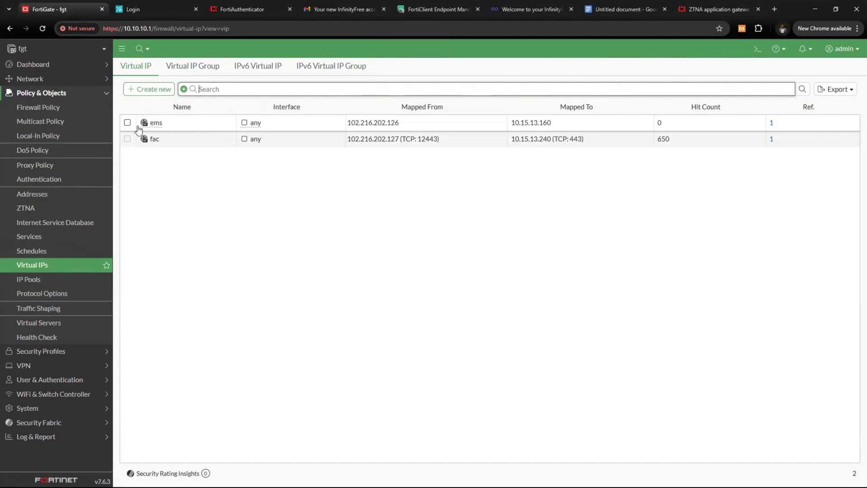
click(138, 91)
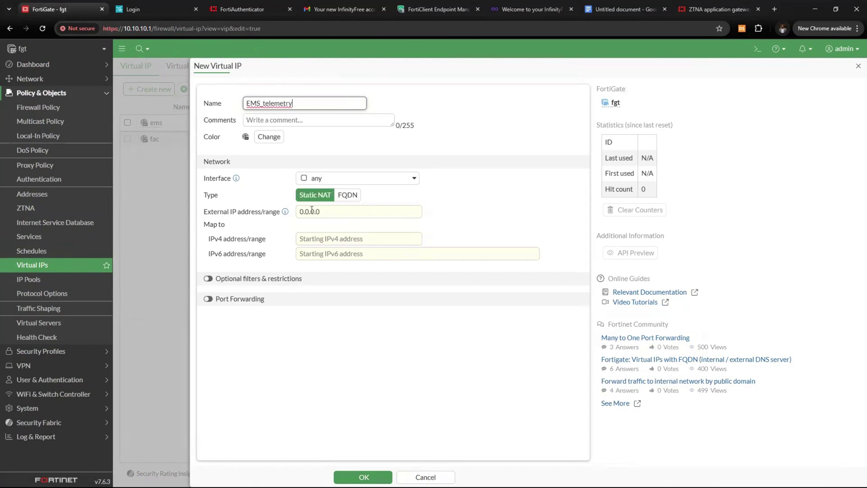
click(337, 215)
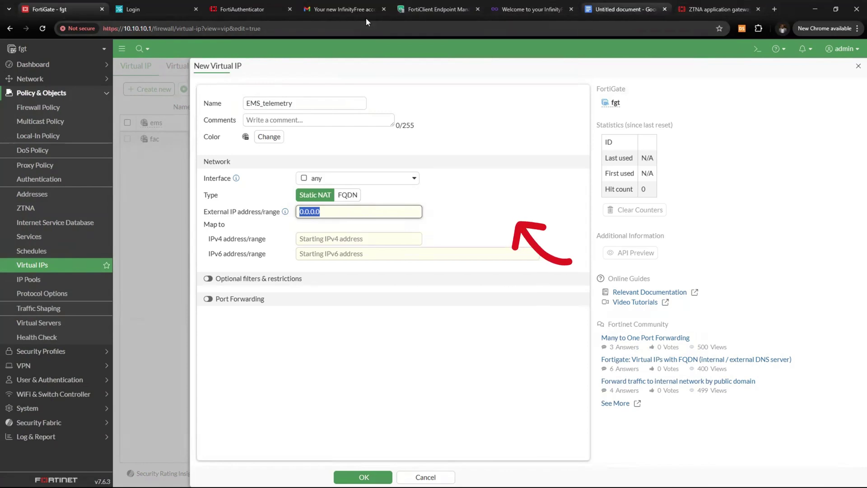
key(ctrl+7)
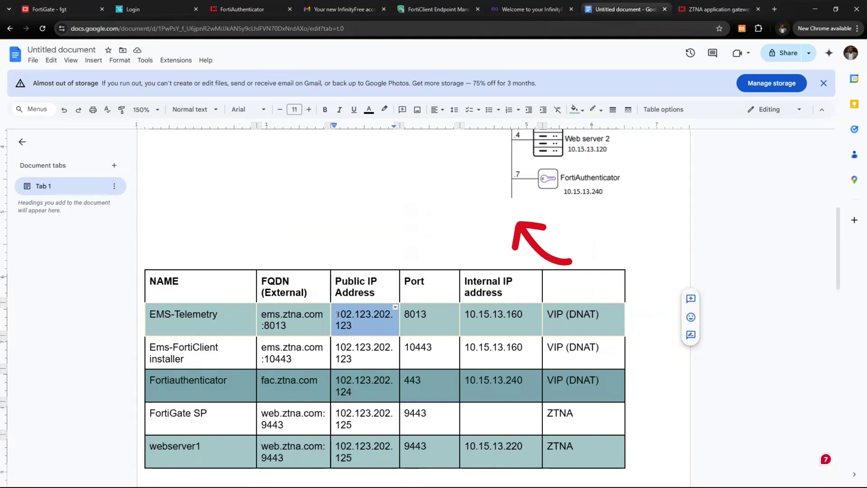
Select the EMS-Telemetry public IP 102.123.202.123 in the Docs address table
click(361, 325)
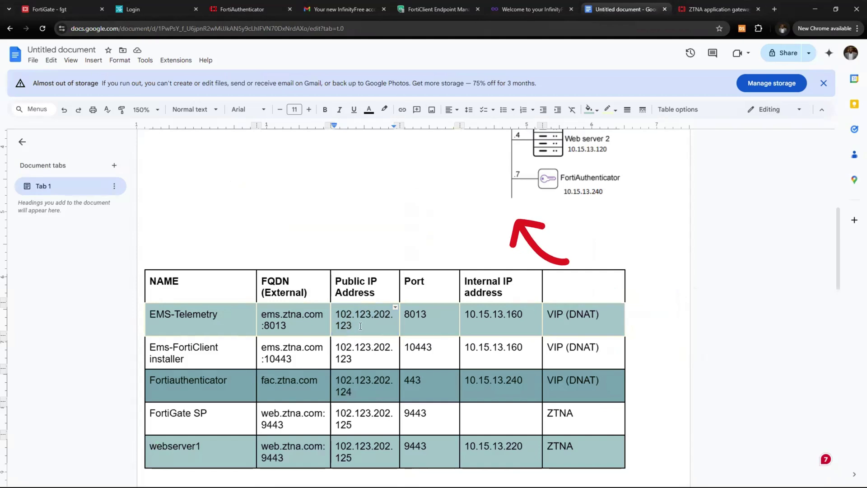
drag(360, 325, 338, 314)
key(ctrl+c)
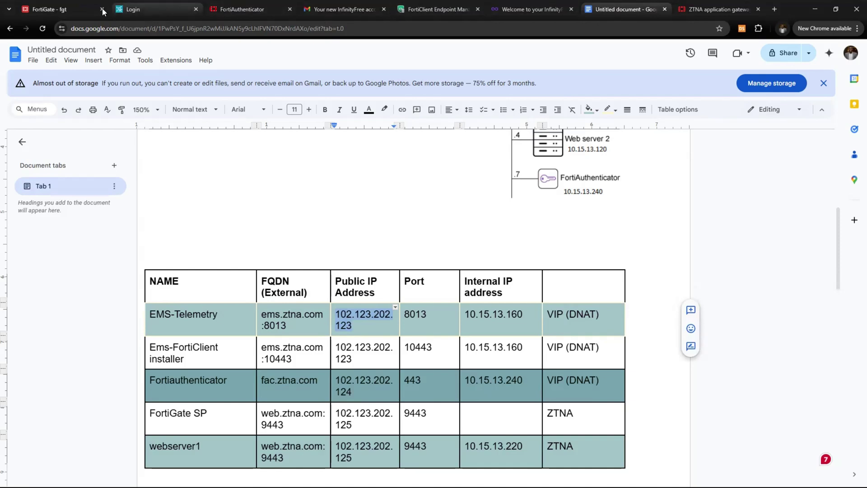
Paste the public address into the virtual IP's External IP, giving 102.216.202.123
click(82, 13)
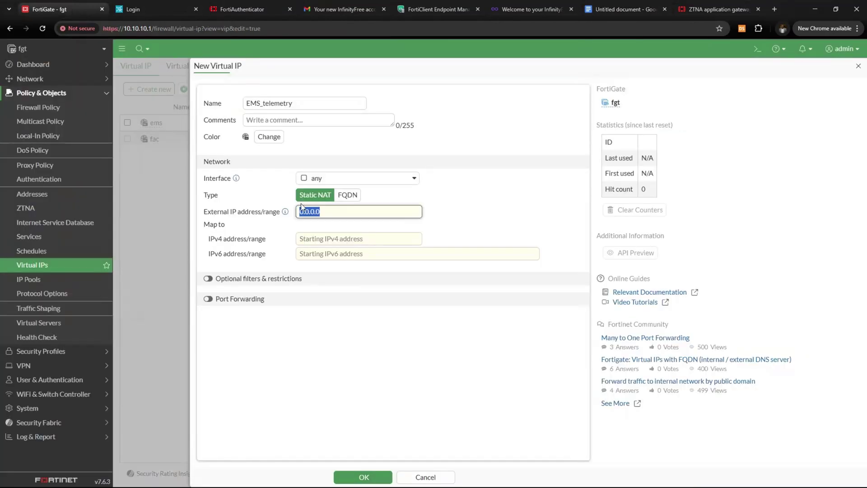
key(ctrl+v)
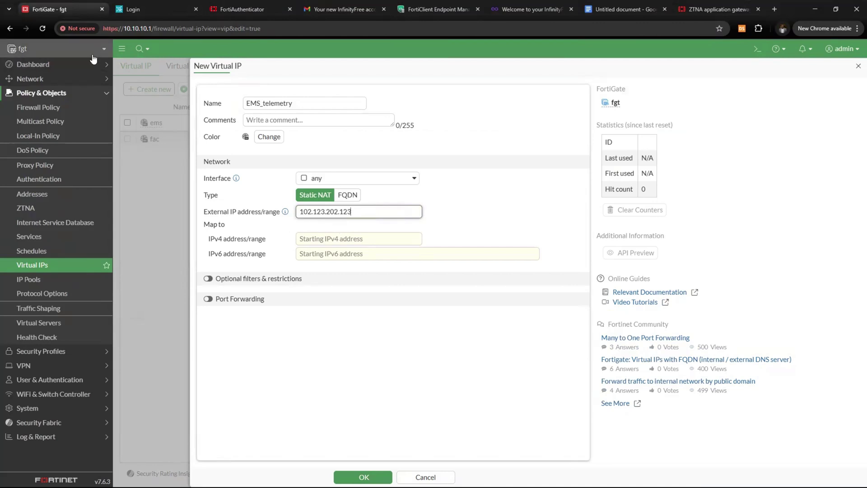
right_click(51, 12)
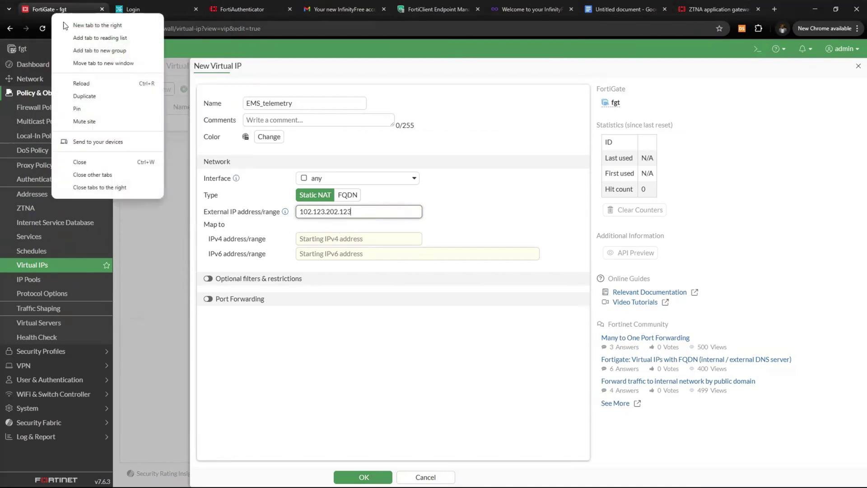
click(99, 96)
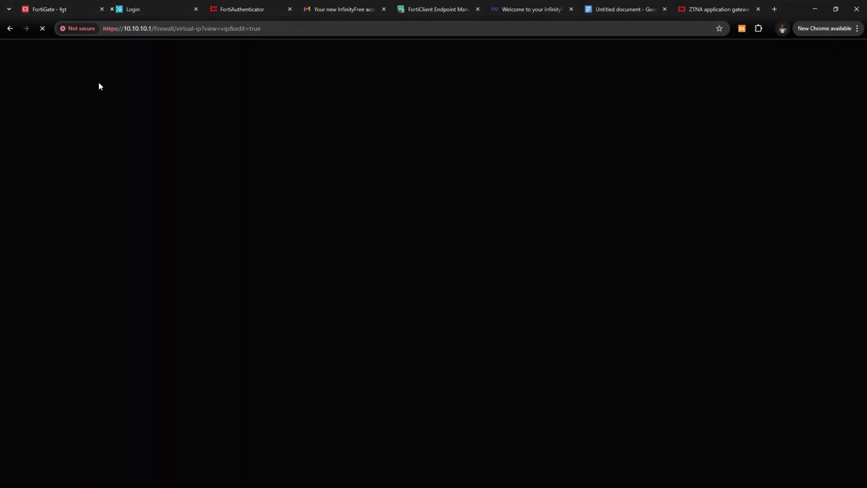
click(95, 3)
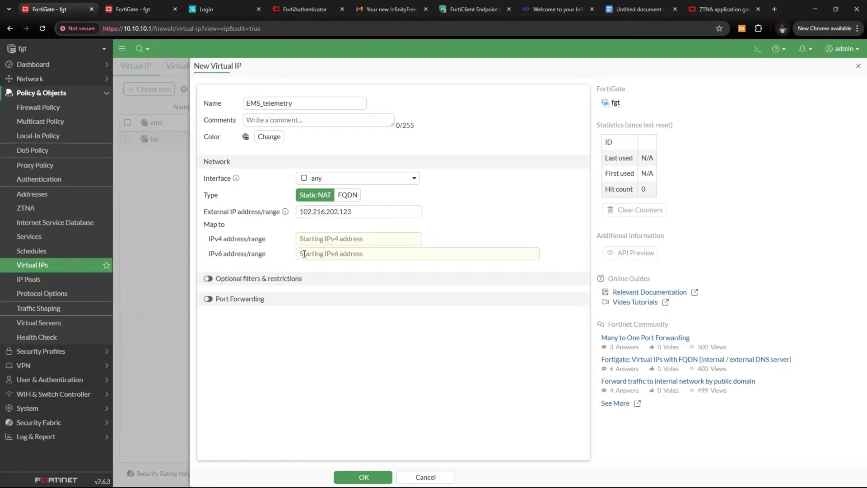
drag(364, 213, 301, 216)
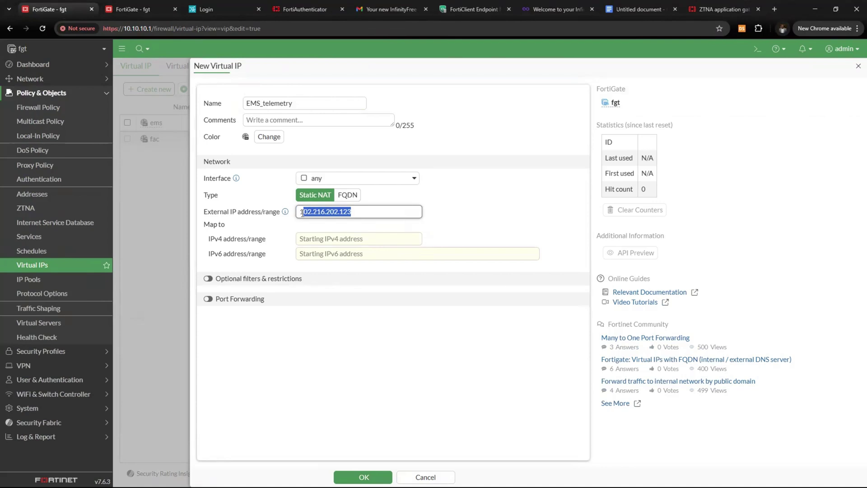
key(ctrl+c)
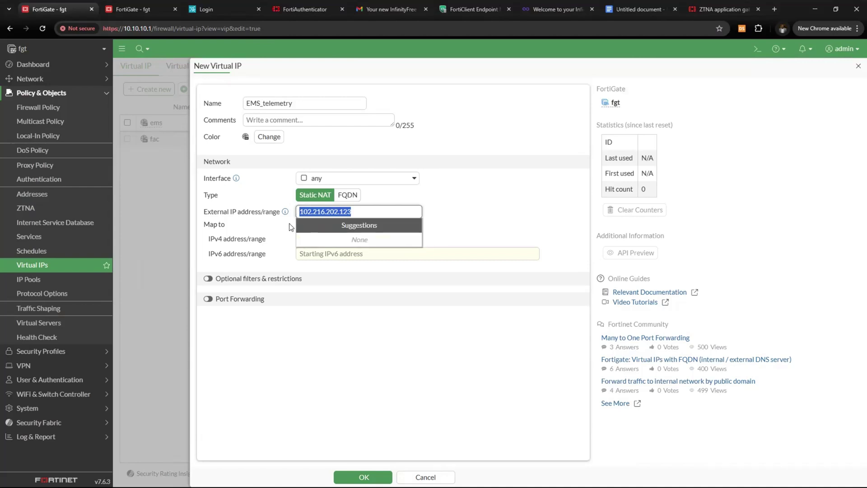
click(367, 211)
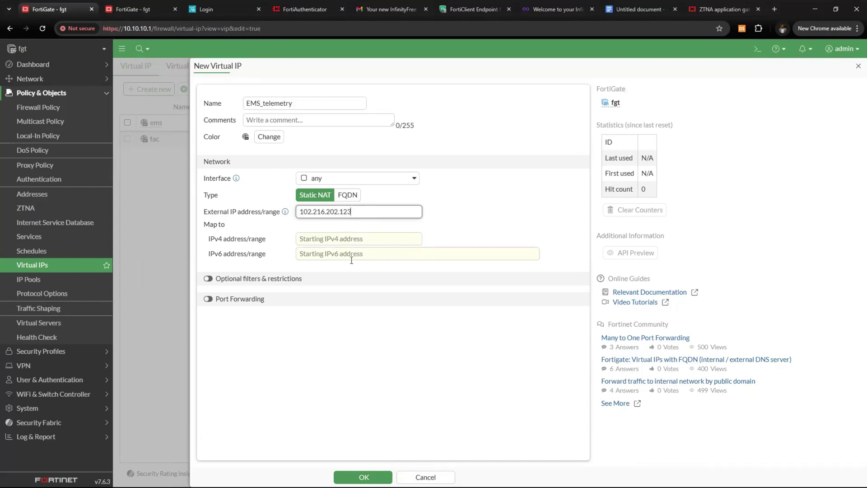
Copy the EMS server address 10.15.13.160 from the EMS tab's URL
click(472, 9)
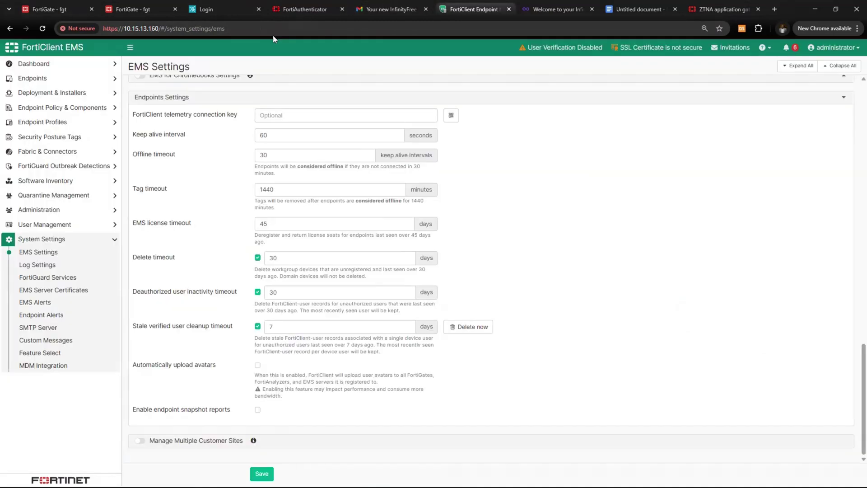
double_click(138, 29)
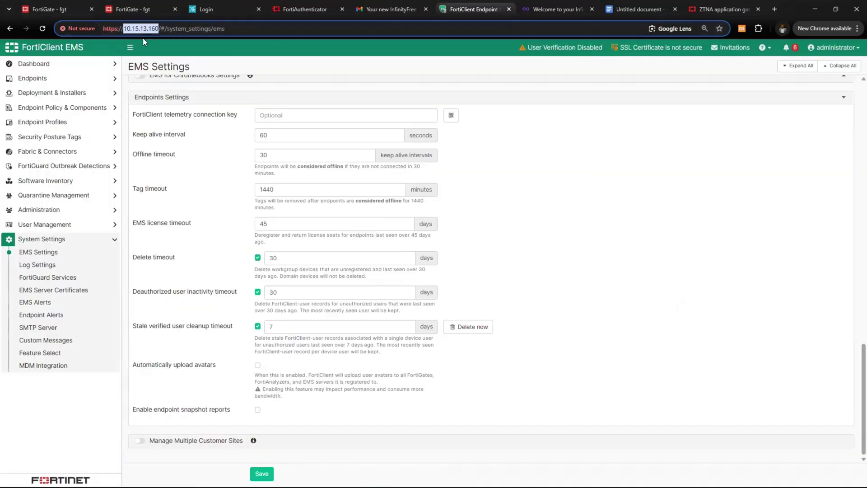
key(ctrl+1)
Map the virtual IP to 10.15.13.160 with port forwarding 8013 to 8013, and save it
click(320, 240)
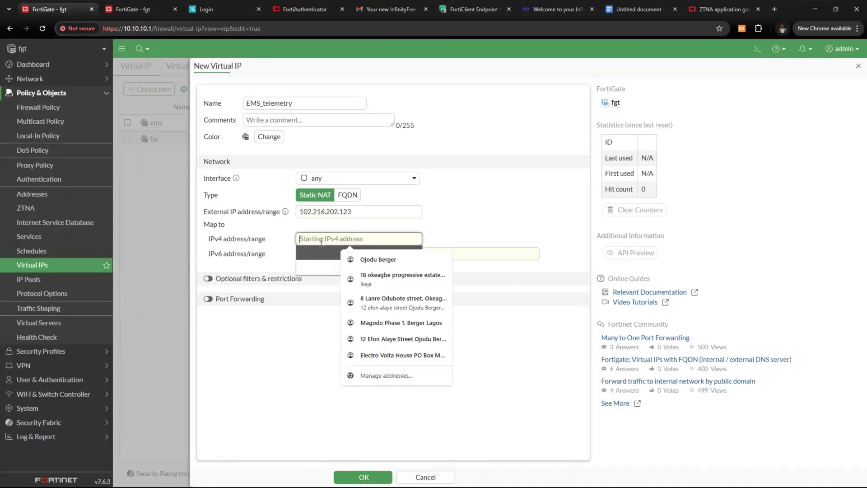
key(ctrl+v)
click(474, 218)
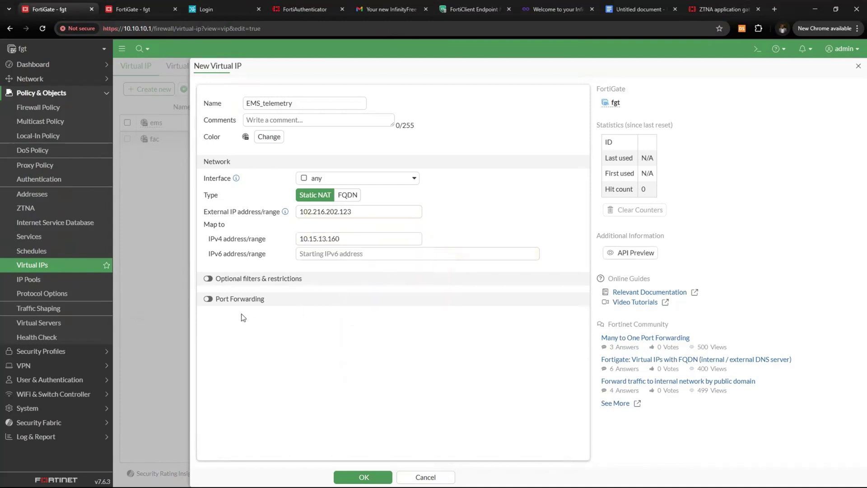
click(207, 280)
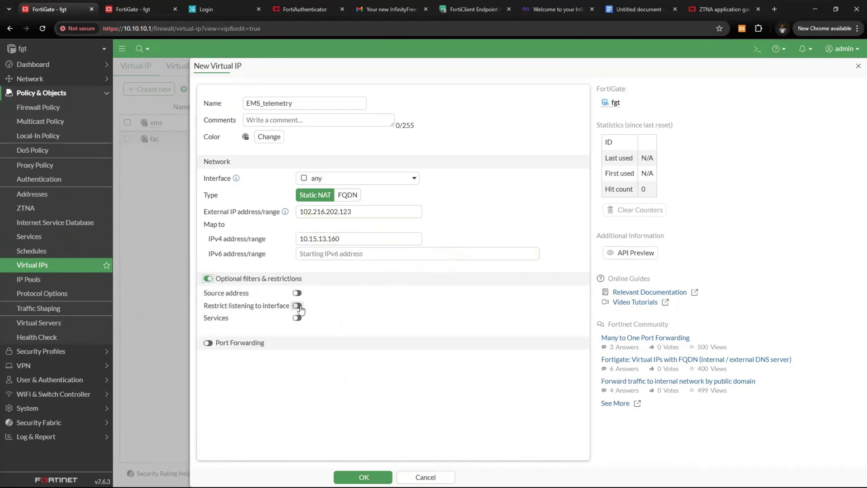
click(207, 279)
click(213, 300)
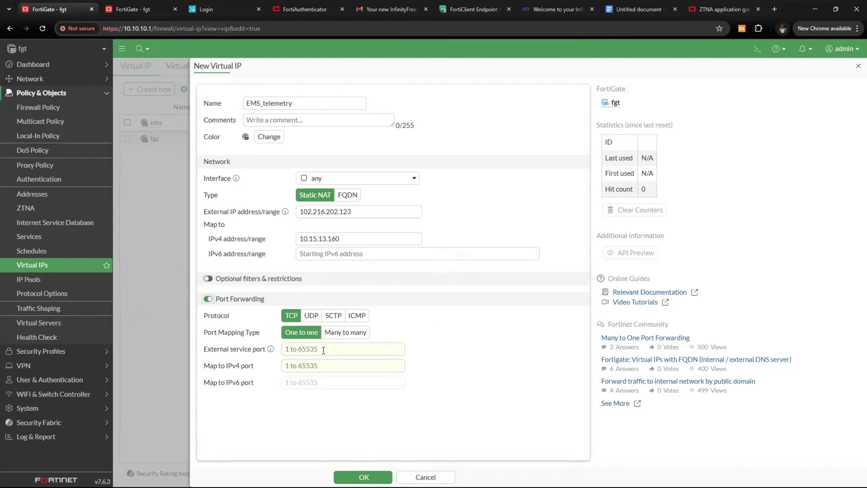
click(324, 350)
text(8013)
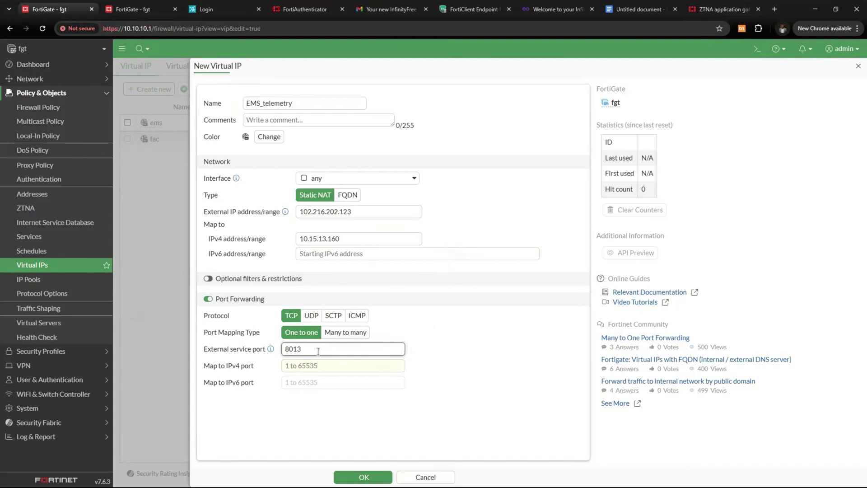
click(315, 366)
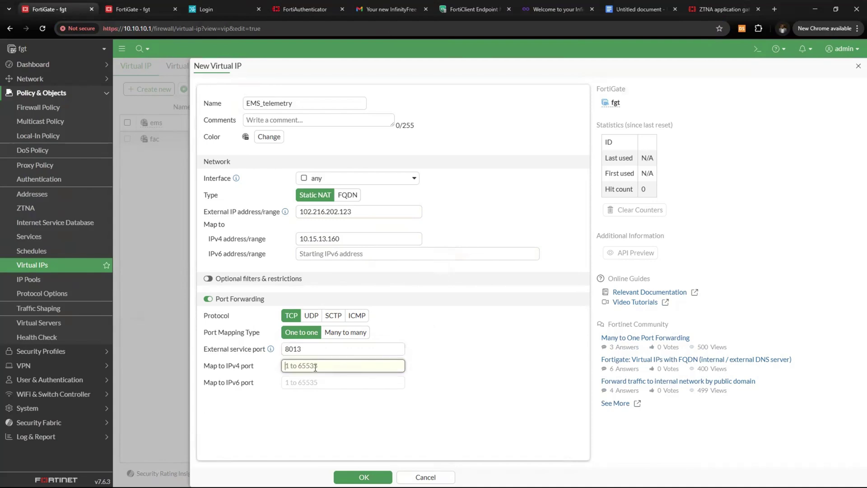
text(8013)
click(354, 478)
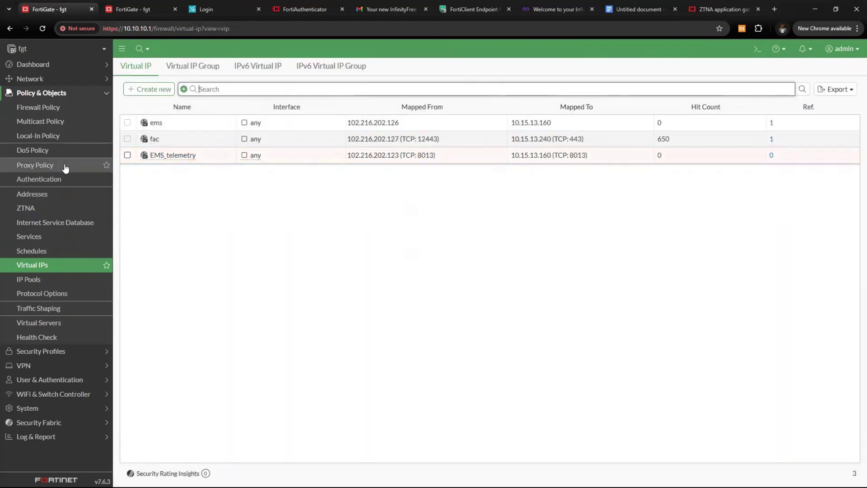
Start a new firewall policy named 'Ems telemetry'
click(52, 108)
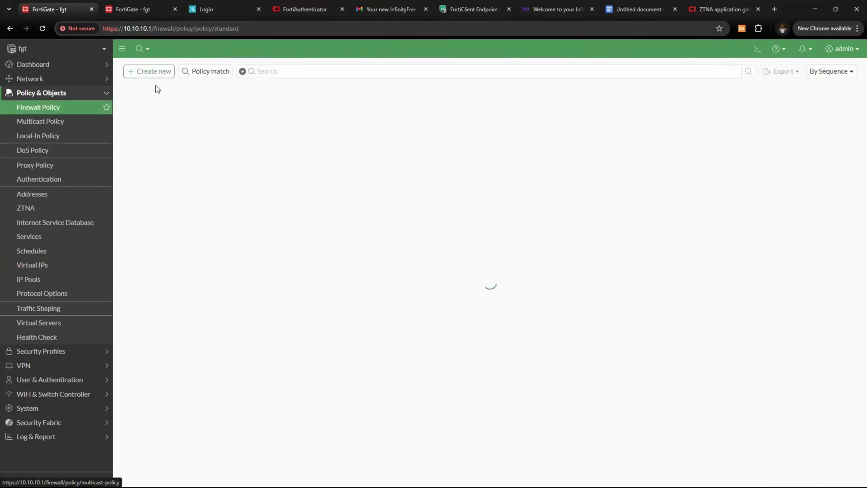
click(152, 72)
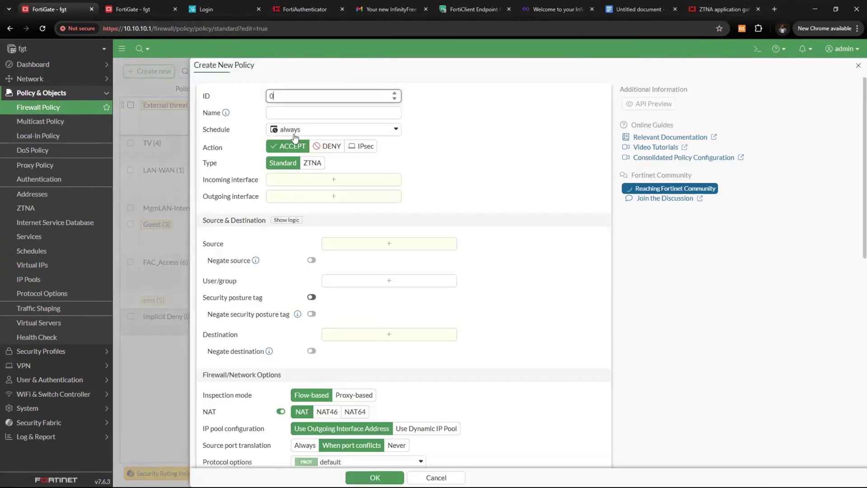
click(311, 112)
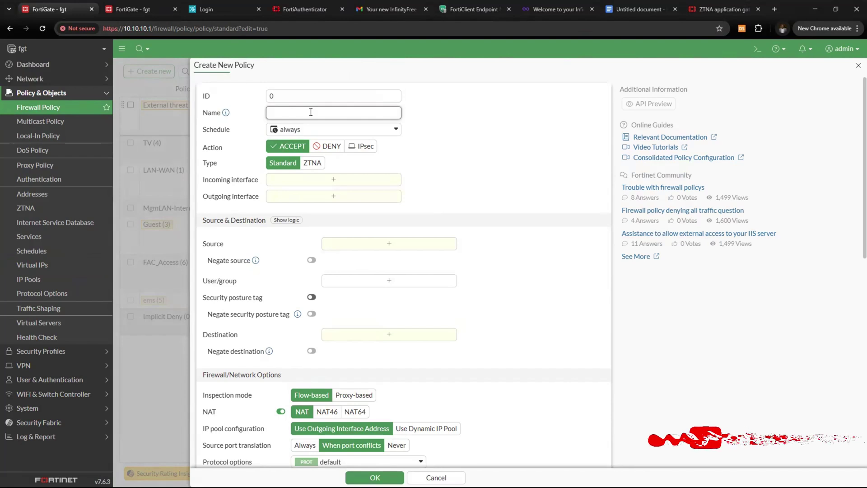
text(Ems )
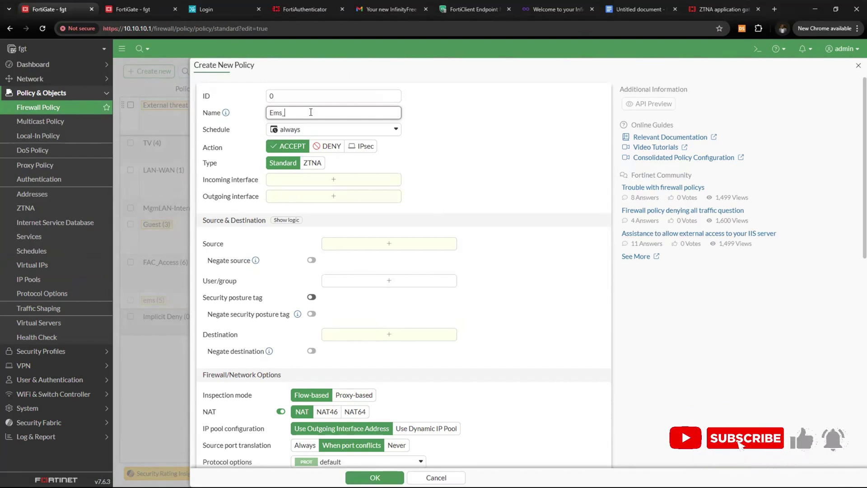
text(telemetry)
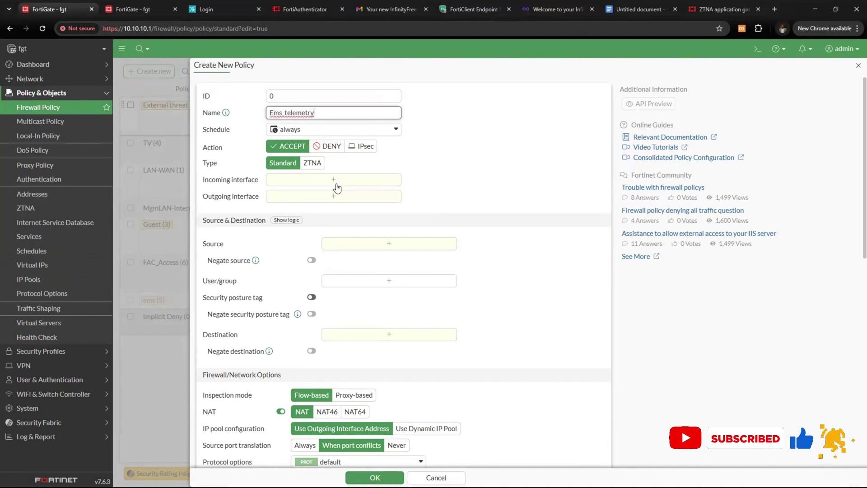
Set the policy's incoming interface to Internet and outgoing interface to port1
click(336, 180)
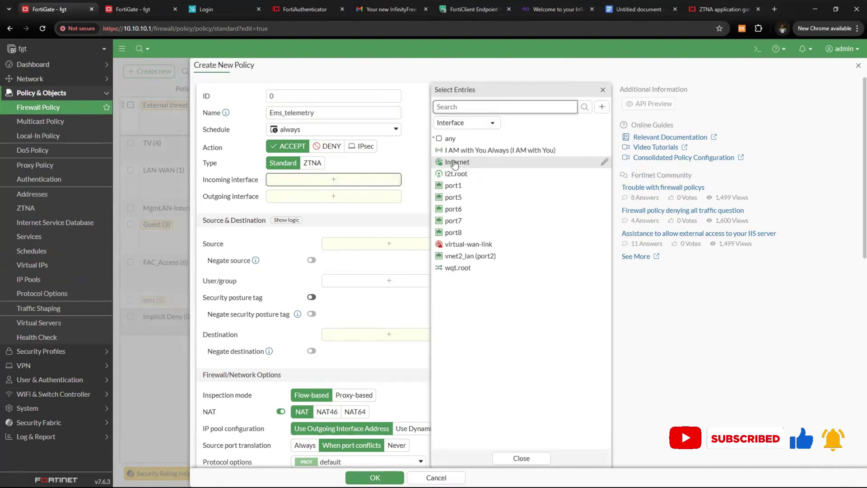
click(456, 162)
click(335, 212)
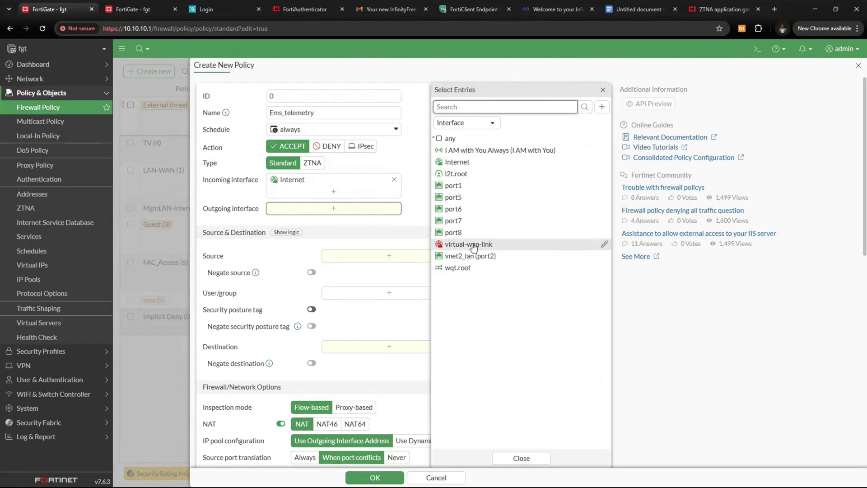
mouse_move(474, 246)
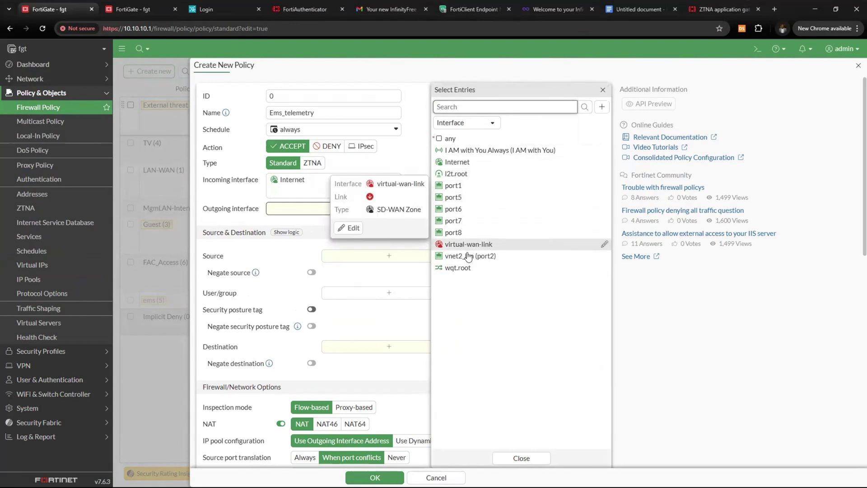
click(466, 259)
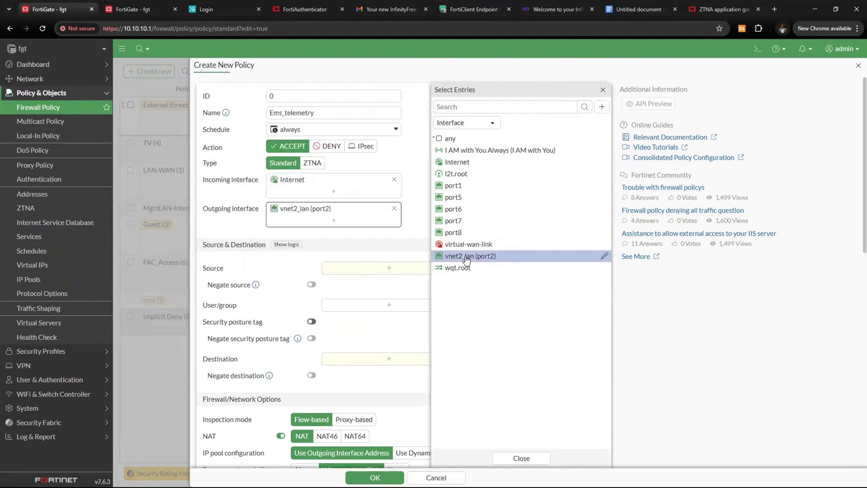
click(468, 254)
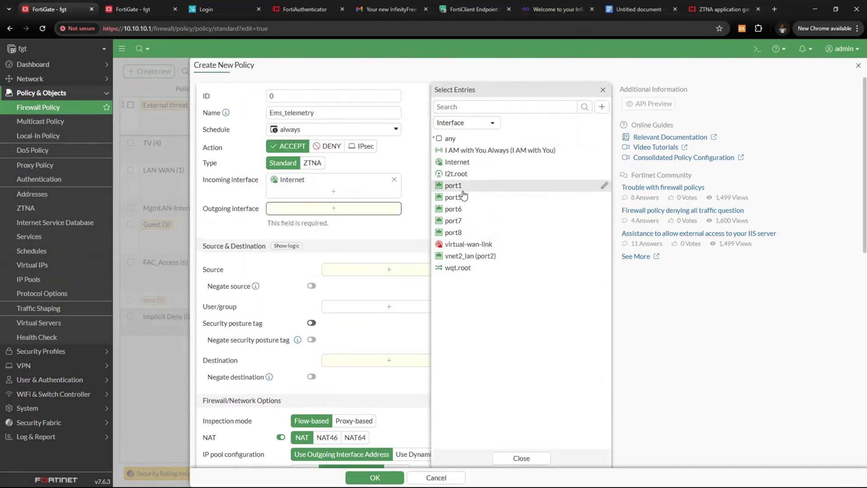
click(461, 186)
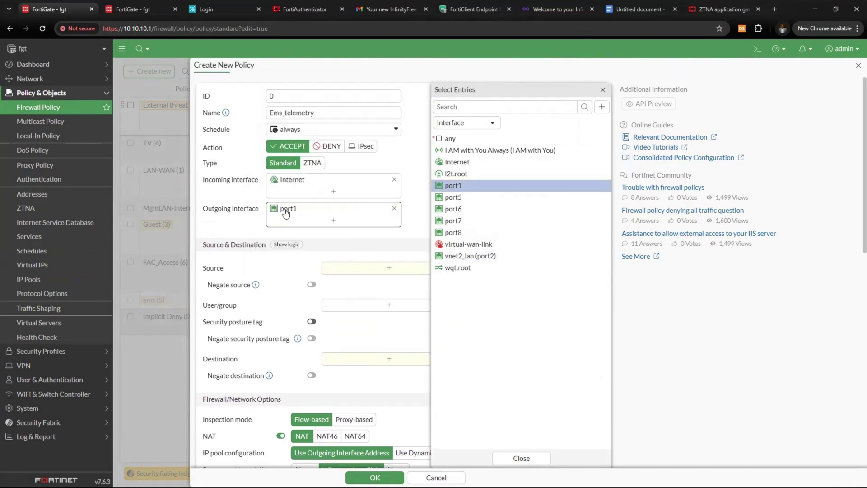
Set source to all and destination to the EMS_telemetry virtual IP
click(333, 271)
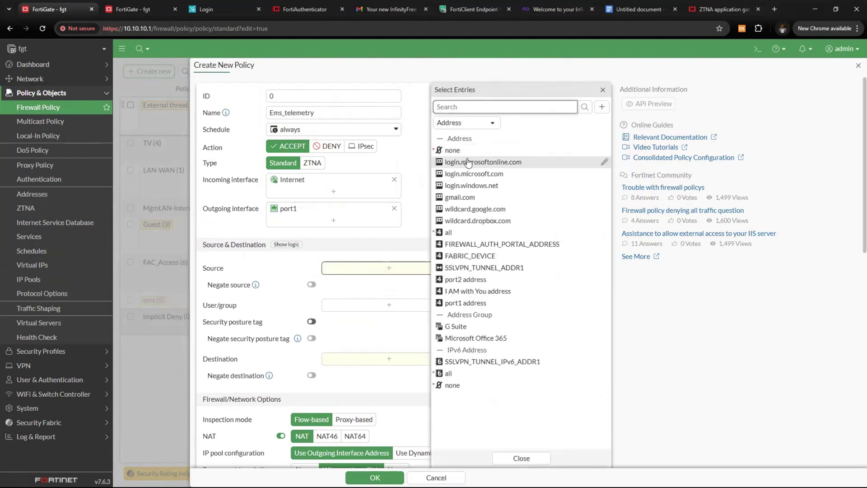
click(448, 232)
click(388, 372)
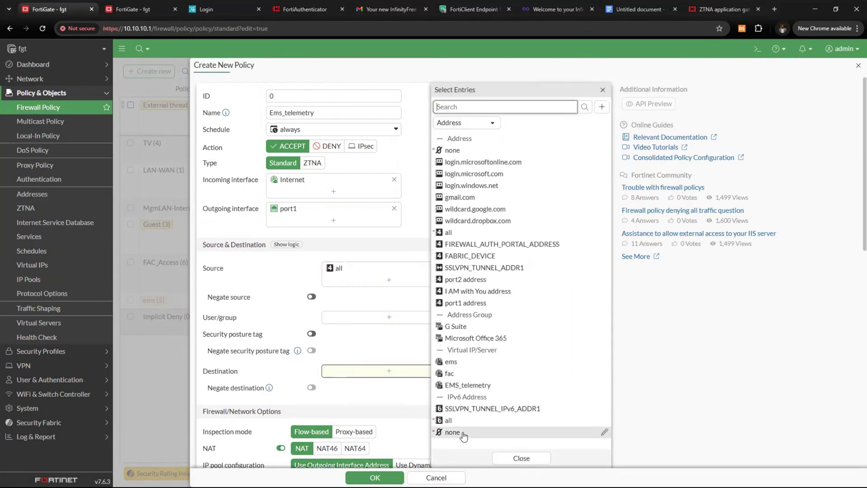
click(469, 386)
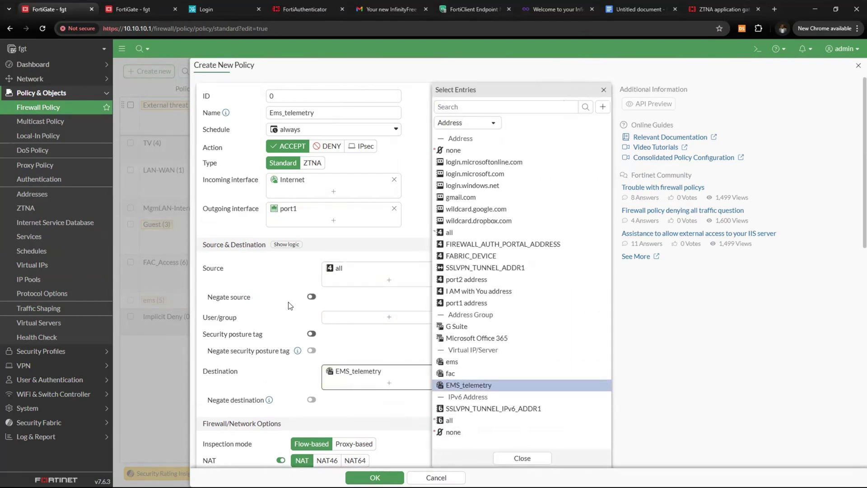
scroll(288, 301, down, 4)
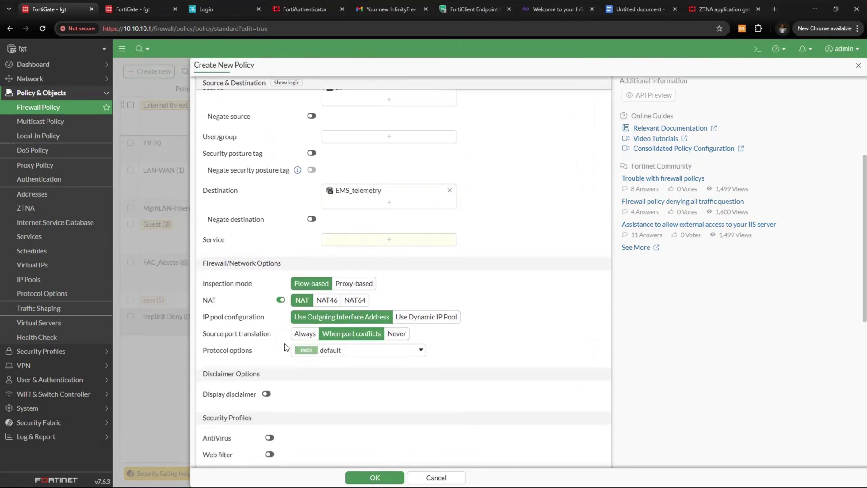
Add then remove ALL from the policy's services, leaving the service list open
click(389, 240)
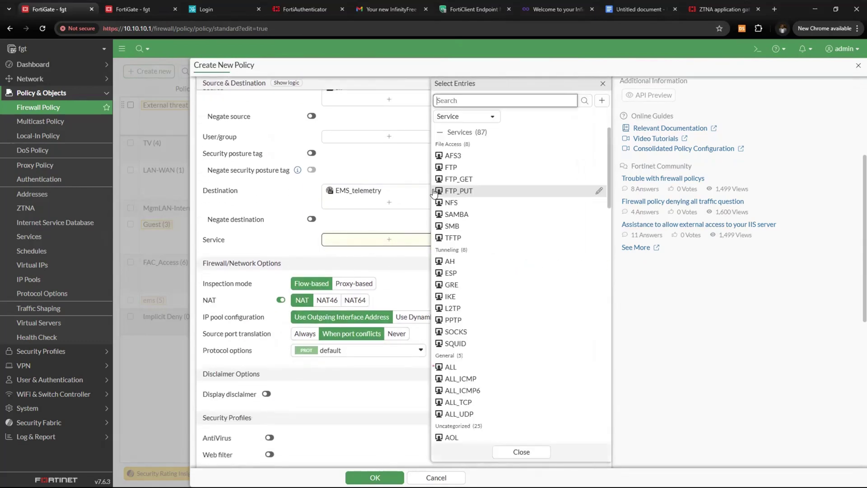
click(452, 369)
click(261, 243)
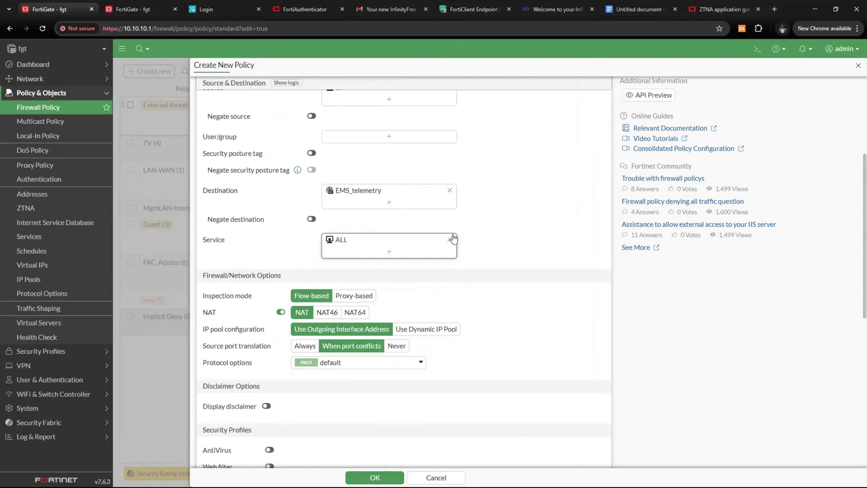
click(449, 240)
click(397, 246)
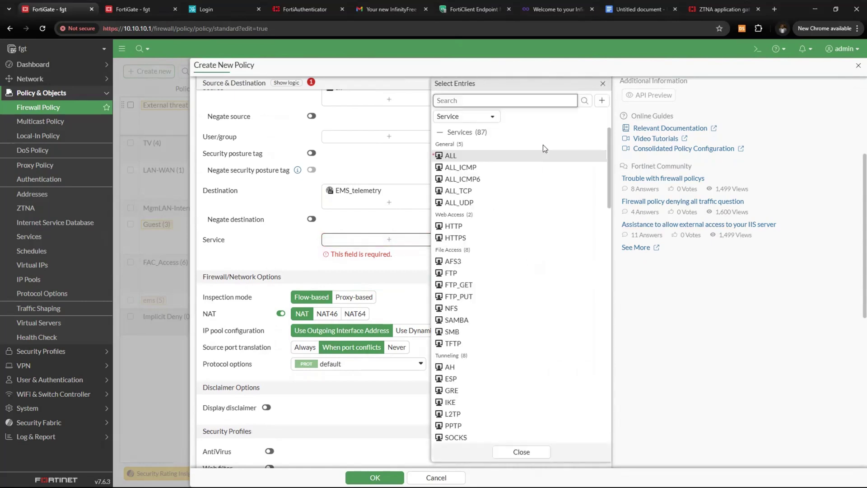
Create a service named 8013 with TCP destination port range 8013–8013
click(603, 100)
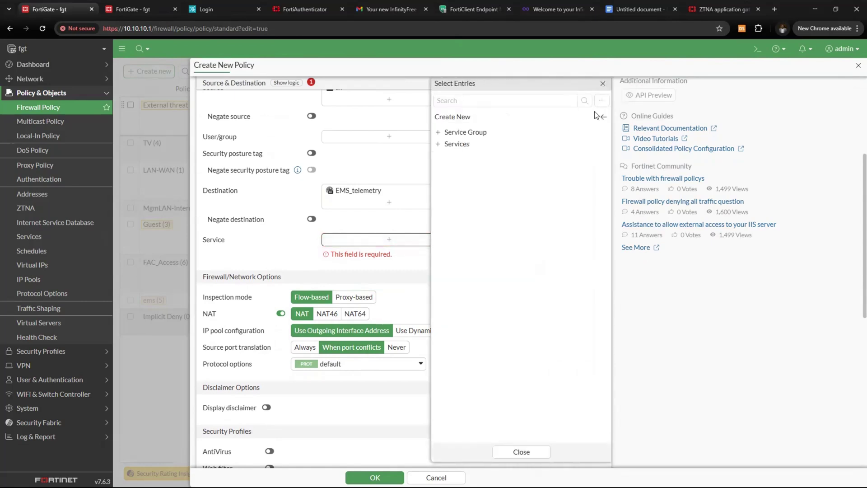
click(474, 146)
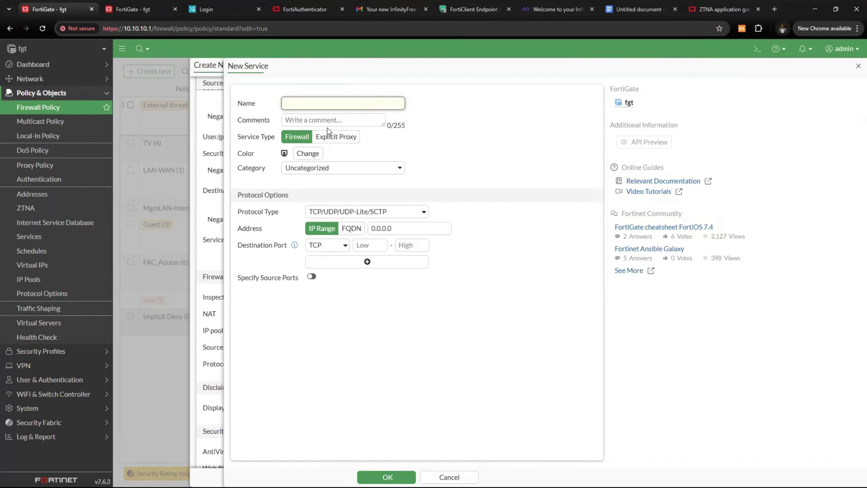
text(8013)
drag(391, 228, 355, 237)
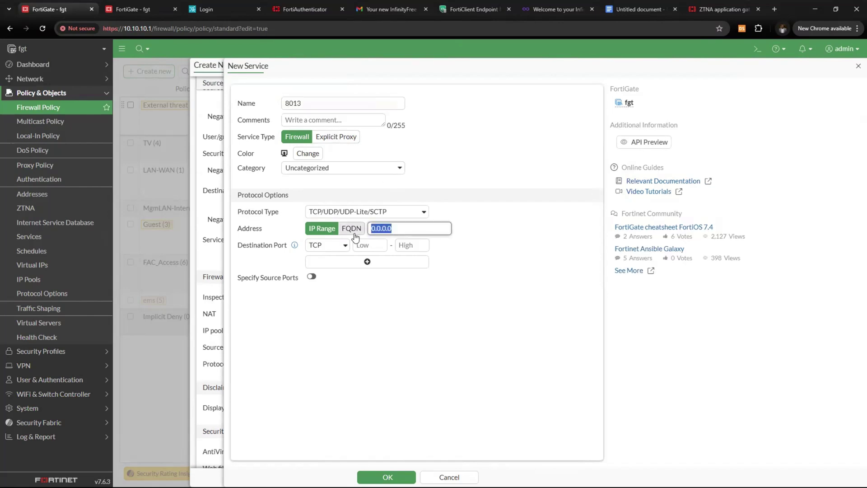
click(369, 246)
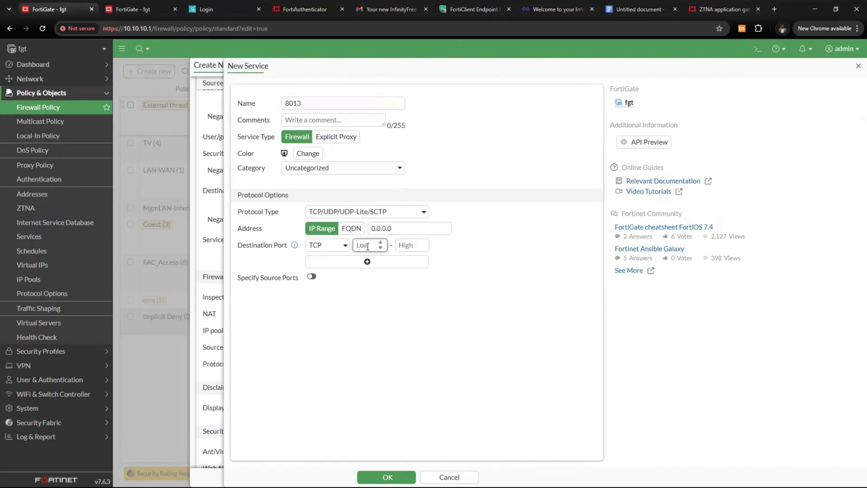
text(8013)
click(408, 244)
text(801)
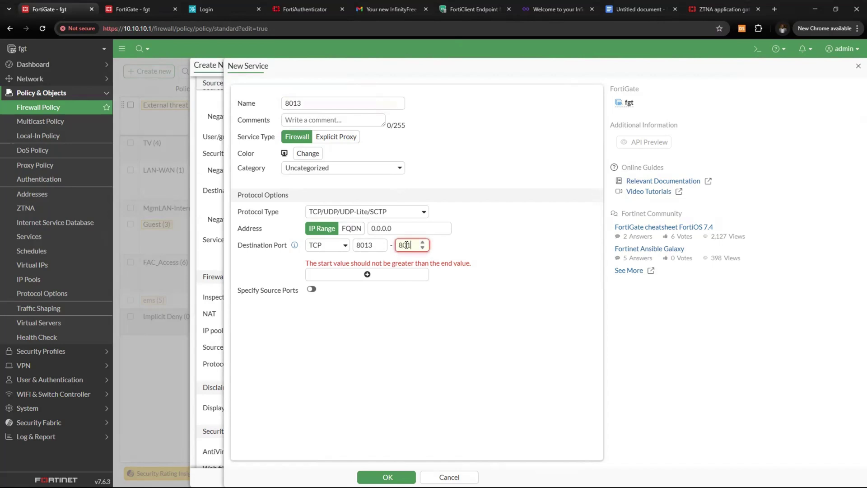
text(3)
click(388, 477)
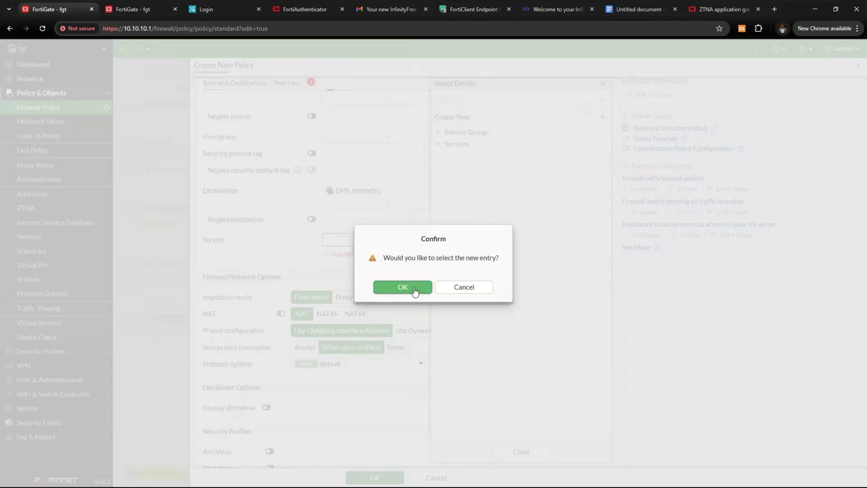
Add service 8013, log all sessions, and save the Ems_telemetry policy
click(413, 288)
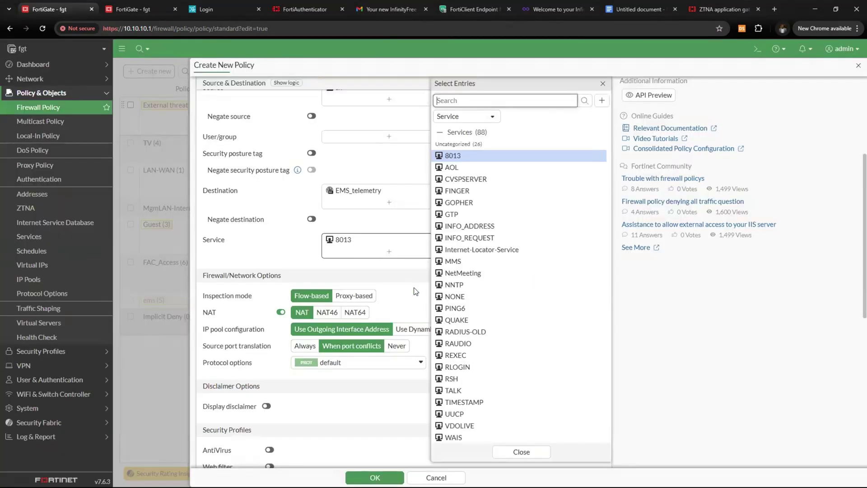
click(243, 252)
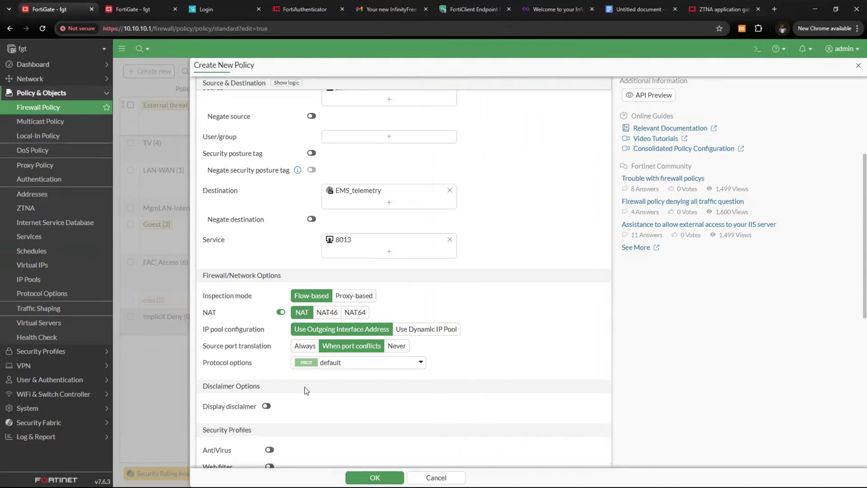
scroll(304, 387, down, 3)
scroll(278, 333, down, 4)
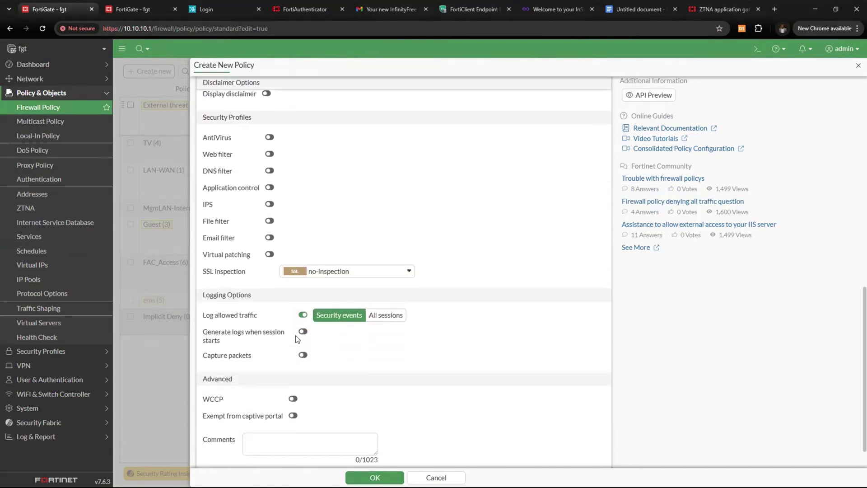
click(385, 314)
scroll(310, 415, down, 1)
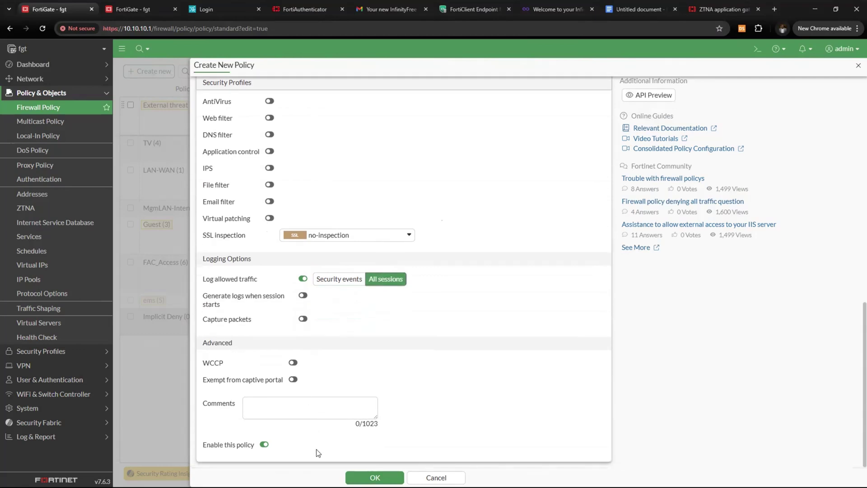
click(375, 478)
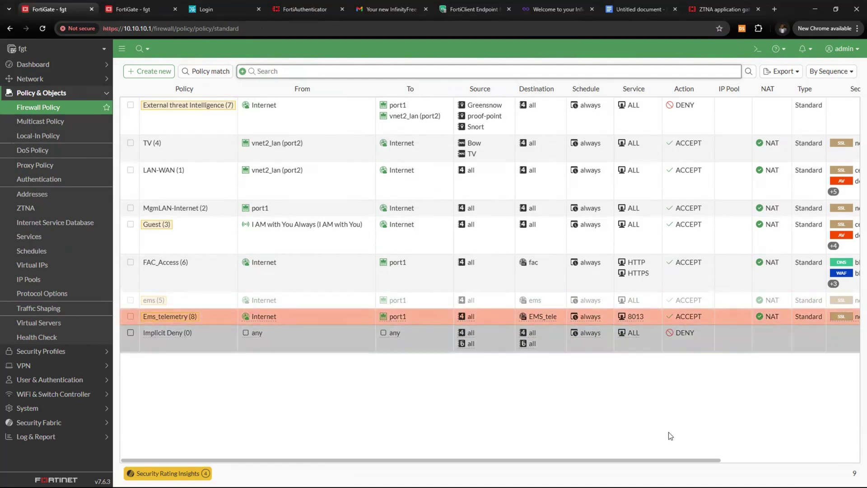
drag(674, 460, 552, 464)
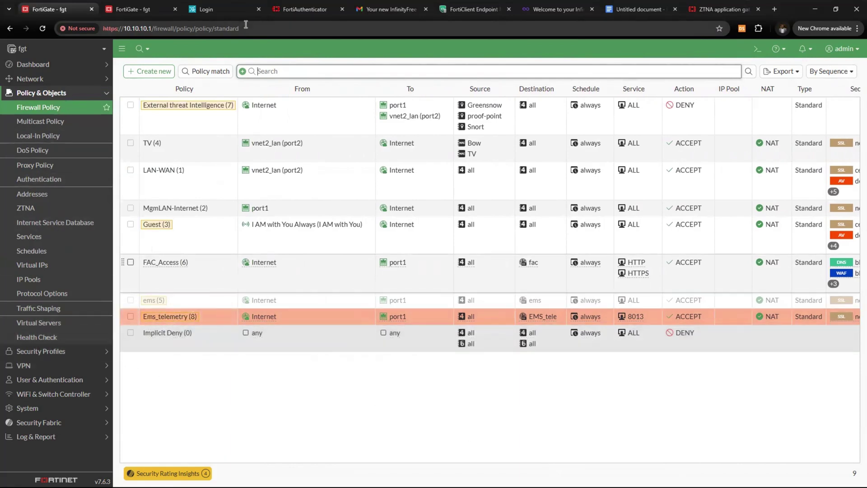
Highlight the Ems-FortiClient installer row's FQDN ems.ztna.com:10443, public IP and port 10443, then return to FortiGate
click(638, 9)
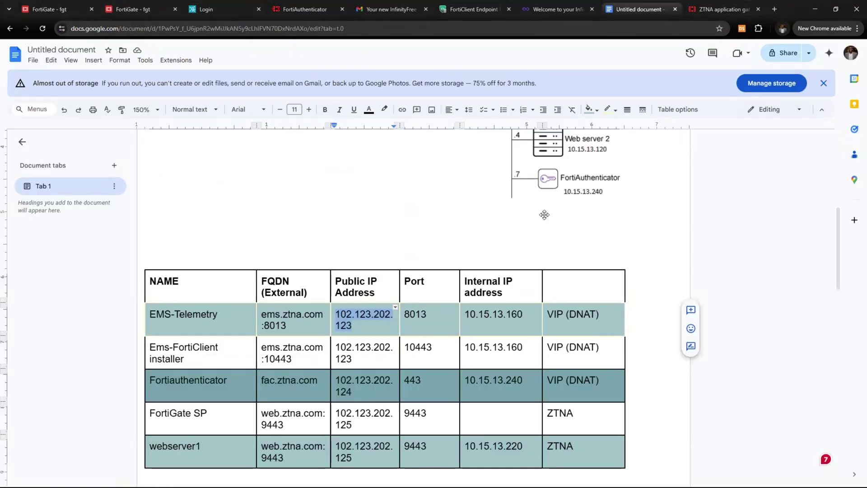
scroll(175, 273, down, 2)
drag(150, 259, 219, 270)
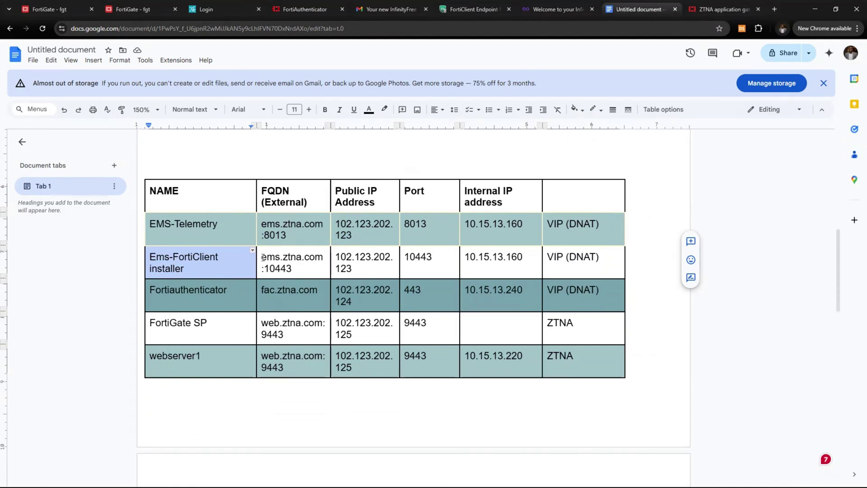
drag(263, 258, 292, 270)
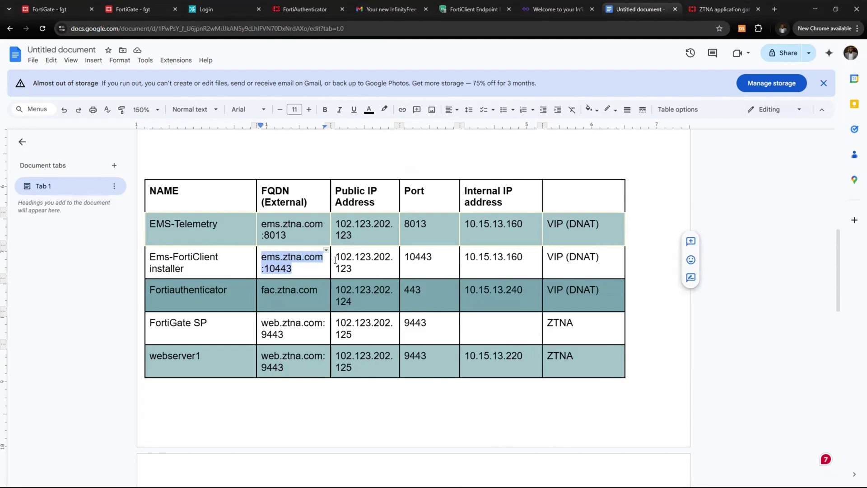
drag(338, 256, 351, 267)
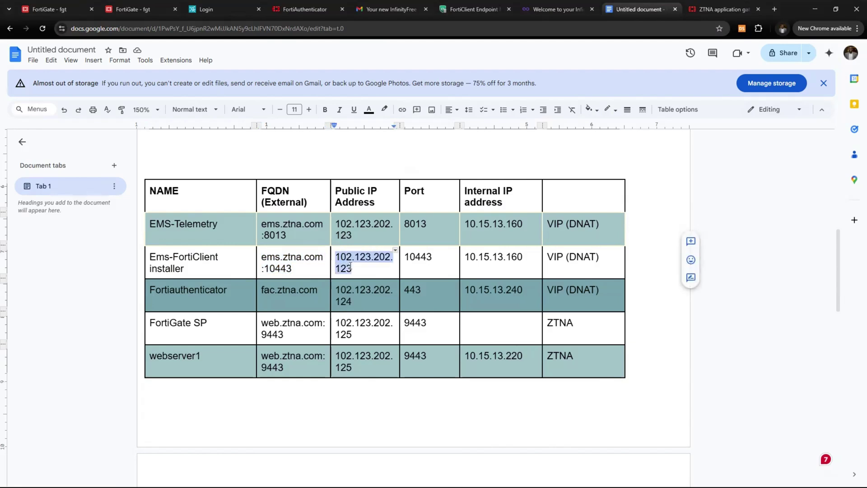
drag(404, 257, 438, 257)
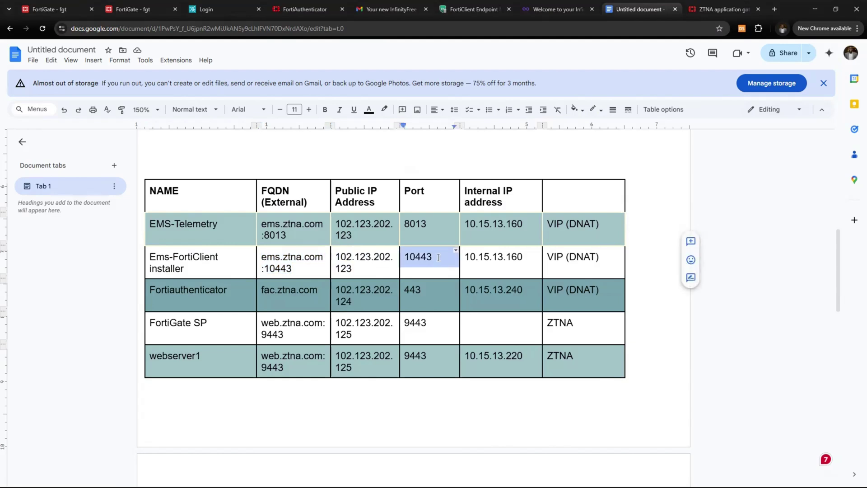
click(113, 10)
Clone the EMS_telemetry virtual IP and rename the copy EMS_Forticlient_installer
click(62, 270)
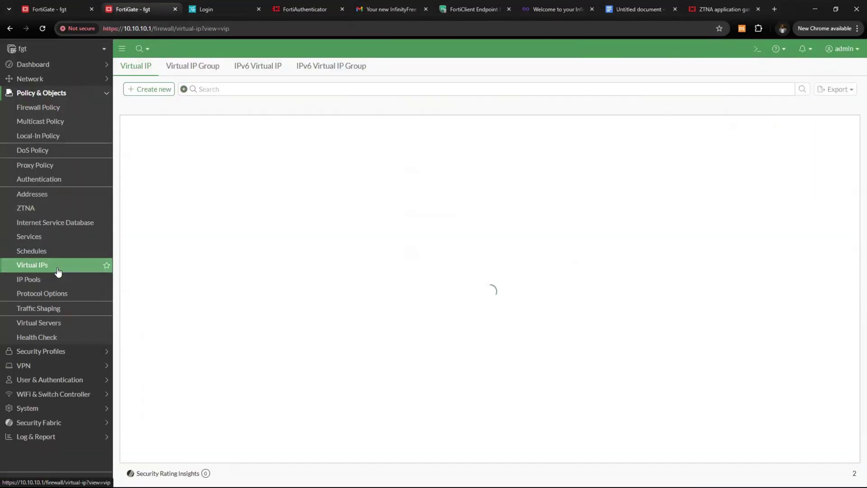
click(216, 157)
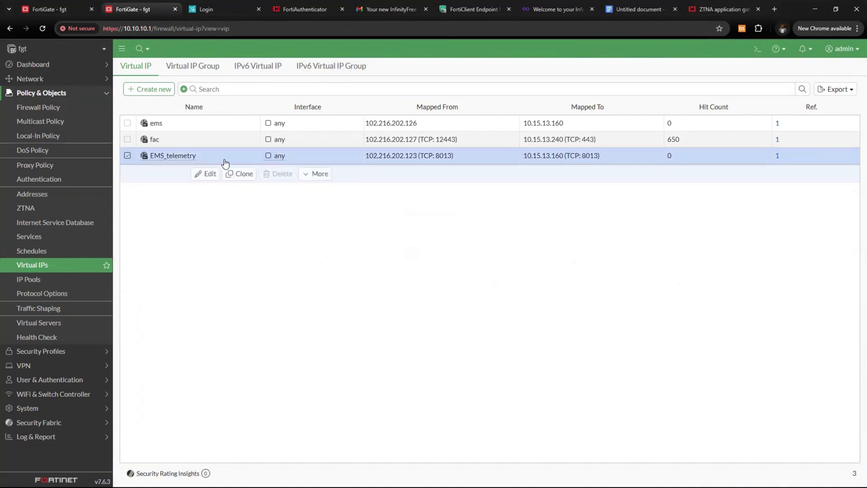
right_click(226, 162)
click(258, 201)
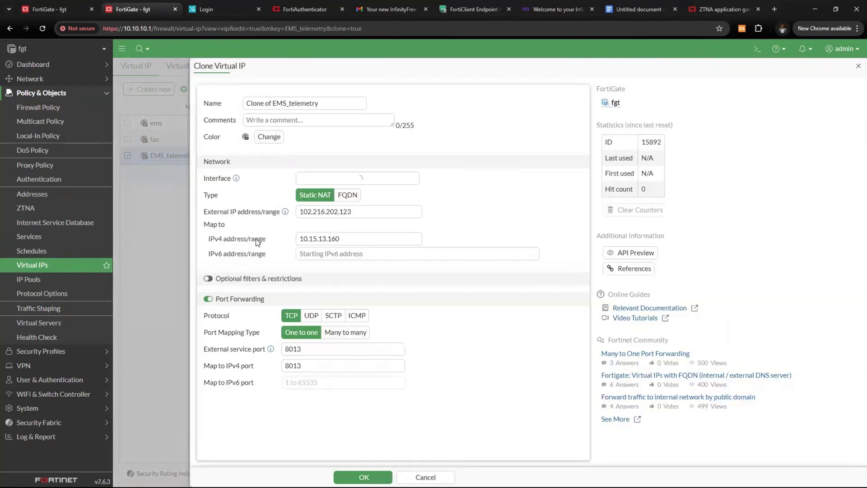
drag(270, 108, 214, 118)
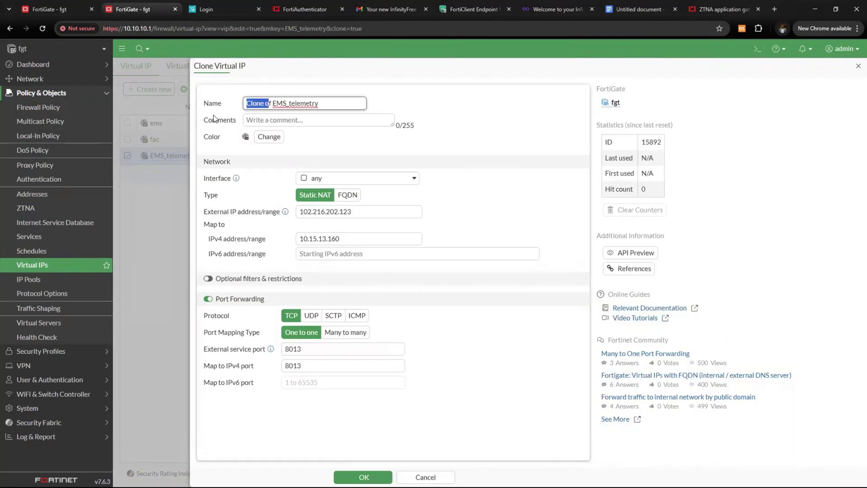
key(BackSpace)
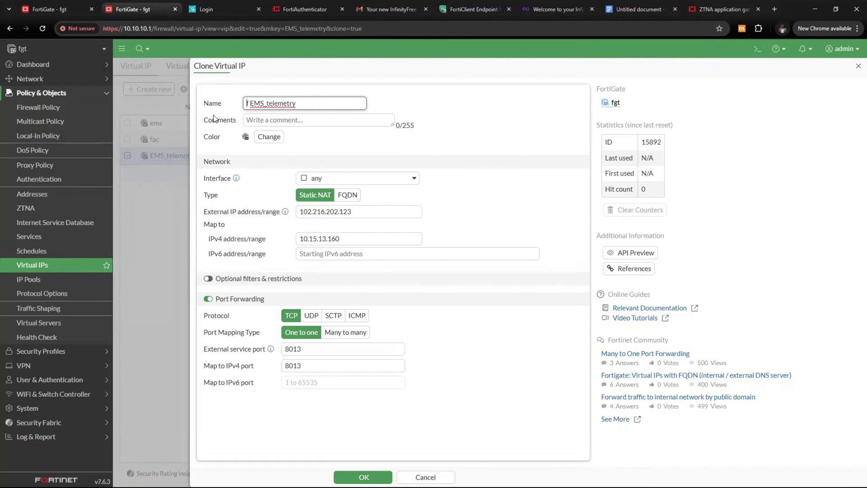
key(BackSpace)
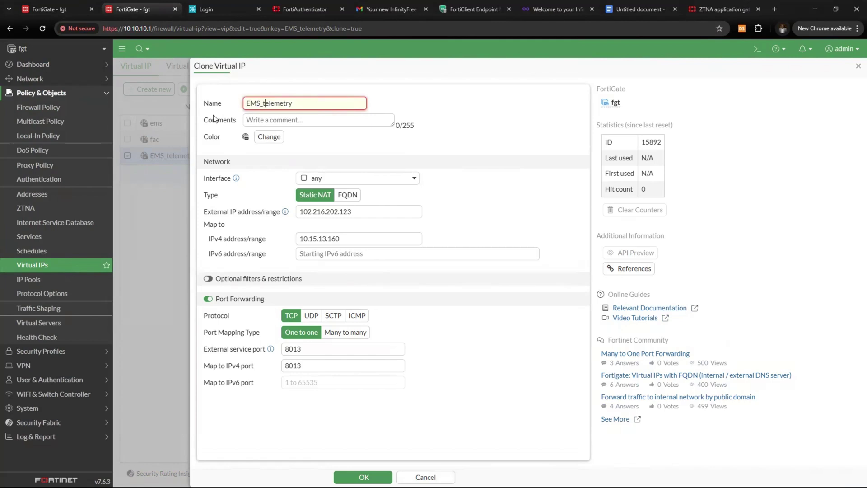
key(BackSpace)
key(BackSpace)
key(BackSpace)
key(BackSpace)
key(BackSpace)
key(BackSpace)
key(BackSpace)
key(BackSpace)
key(BackSpace)
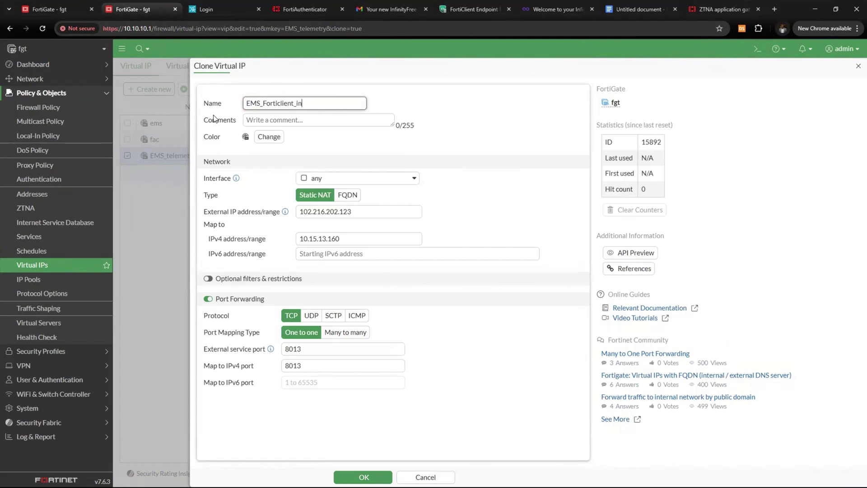
text(Forticlient_installer)
Change the external service port and mapped IPv4 port from 8013 to 10443
click(355, 212)
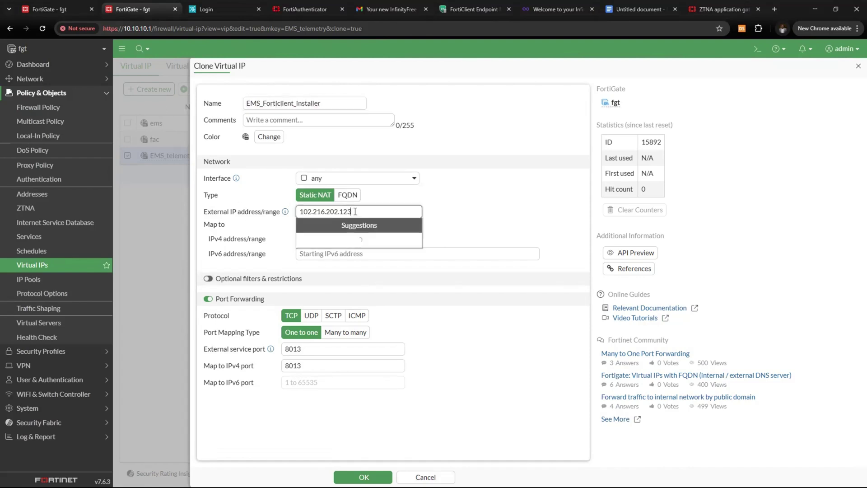
click(336, 267)
click(340, 238)
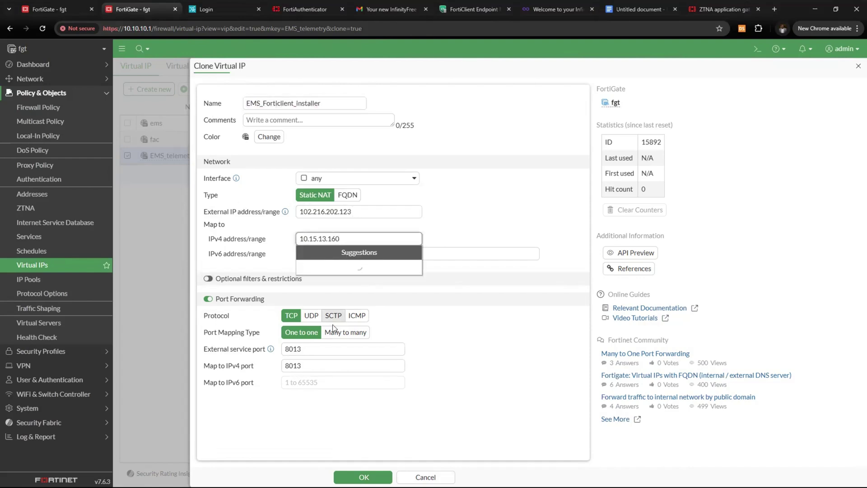
click(315, 354)
key(ctrl+a)
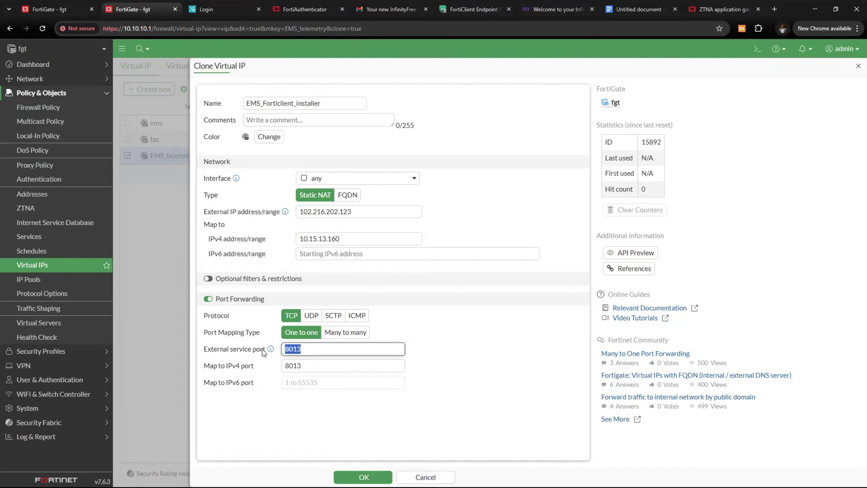
text(10443)
key(Tab)
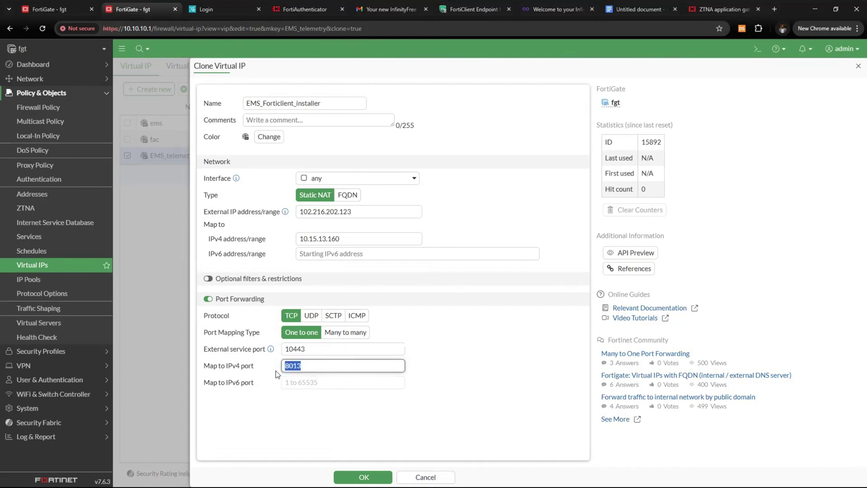
text(1044)
Save the EMS_Forticlient_installer virtual IP and copy the Ems_telemetry firewall policy
click(362, 477)
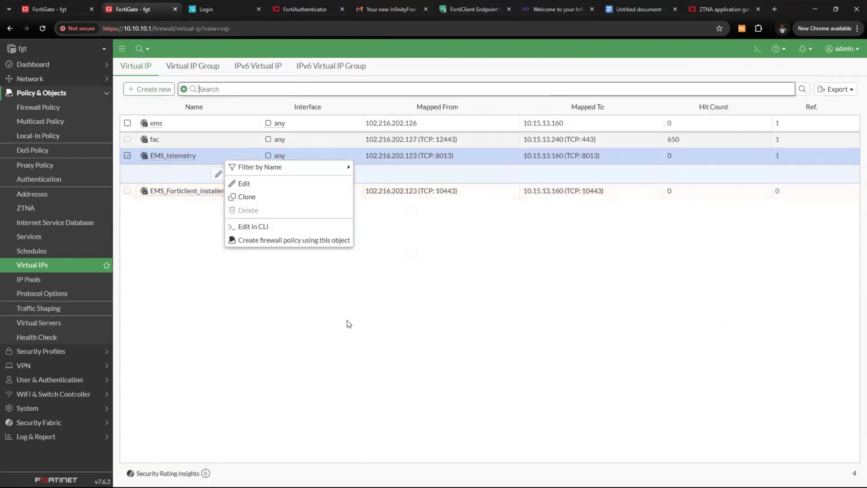
click(407, 292)
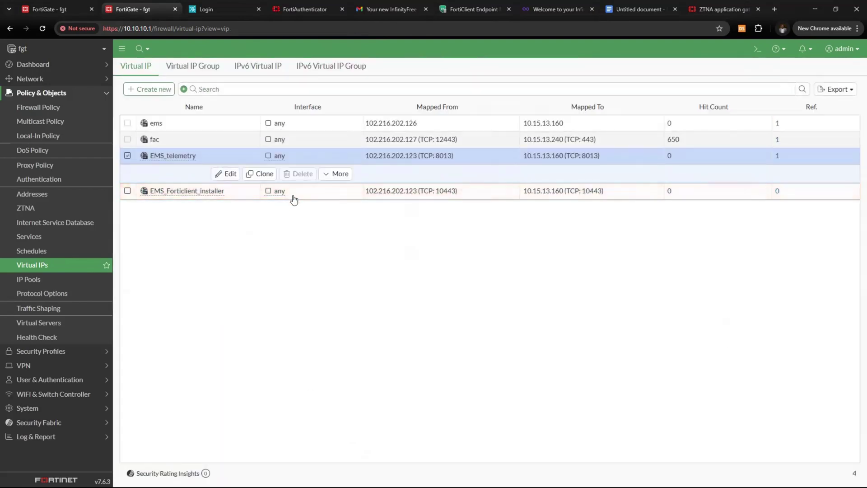
click(69, 109)
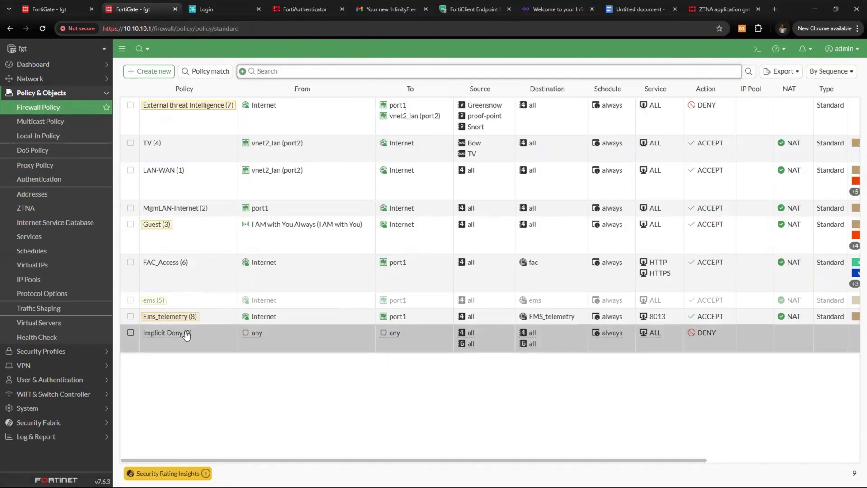
click(203, 316)
right_click(207, 314)
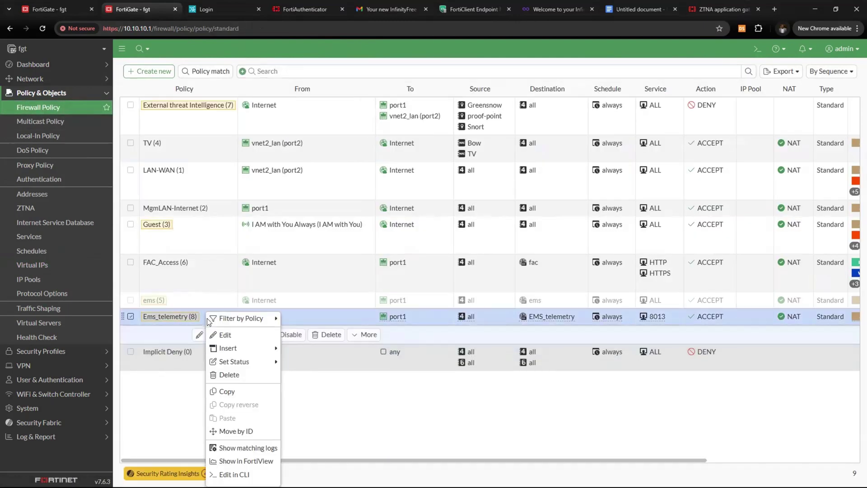
click(240, 394)
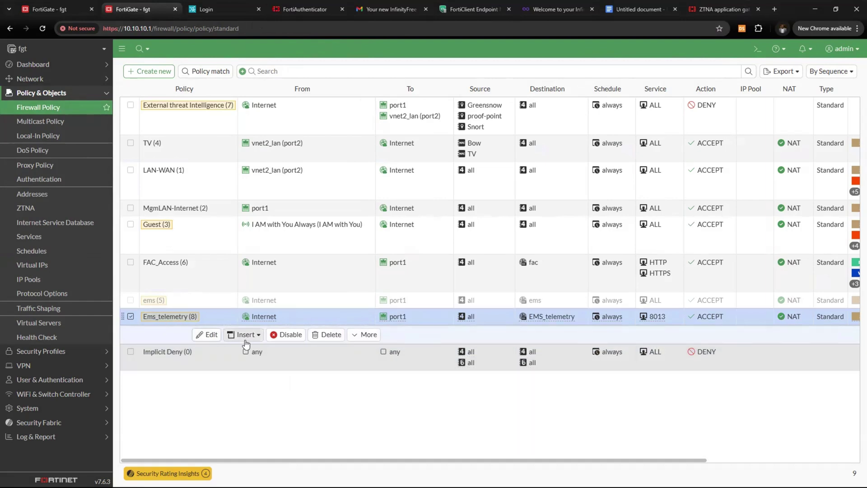
Paste the copied policy above Ems_telemetry as policy 9
right_click(209, 316)
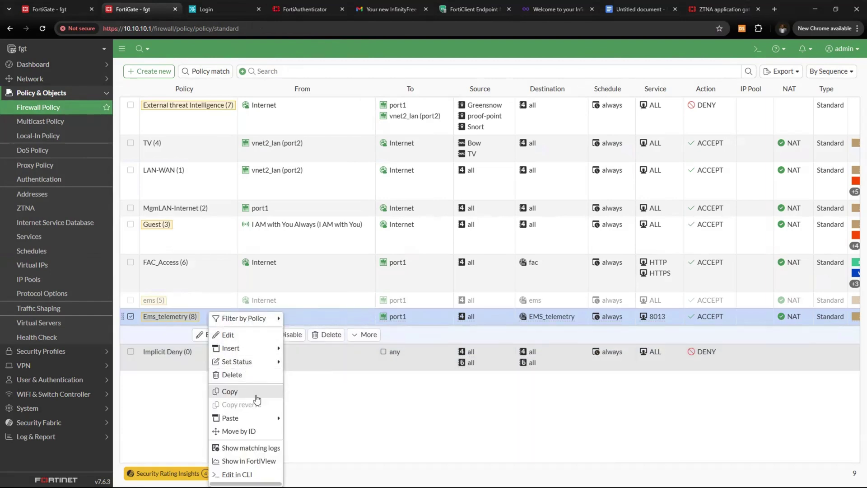
mouse_move(257, 418)
click(300, 420)
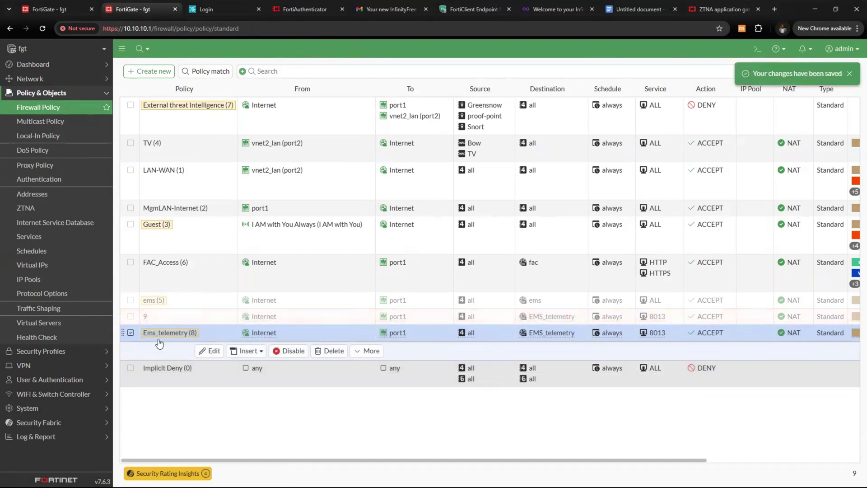
Rename the pasted policy 9 to EMS_forticlient_installer
click(200, 320)
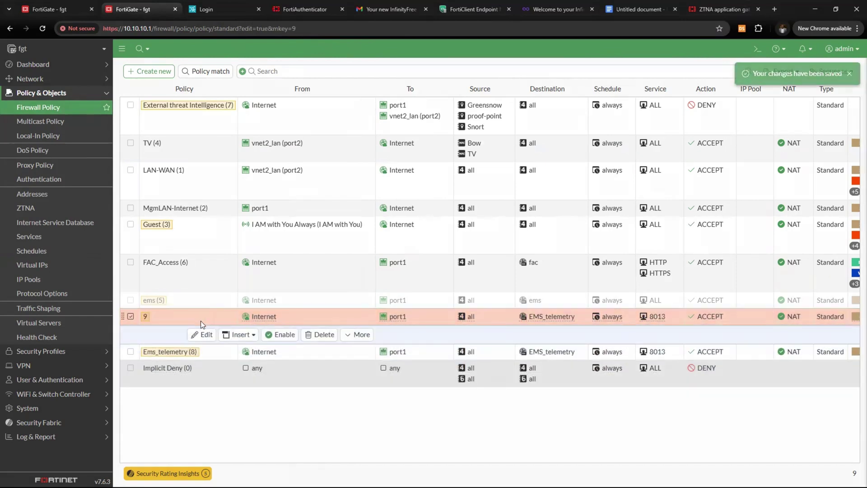
double_click(201, 321)
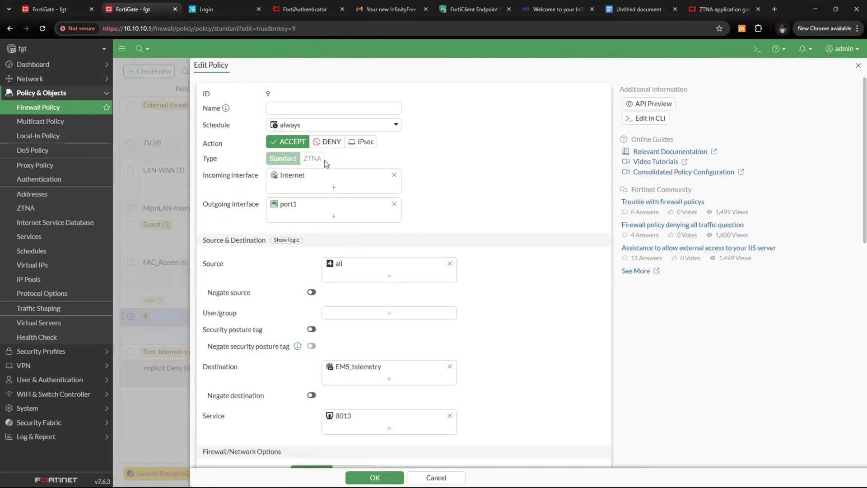
click(313, 106)
text(EMS_forticlie)
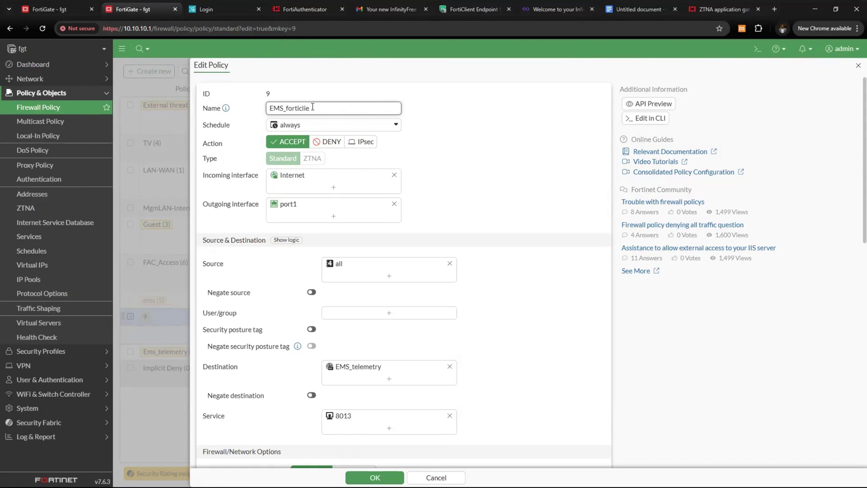
text(nt_installer)
scroll(386, 253, down, 2)
scroll(321, 208, up, 2)
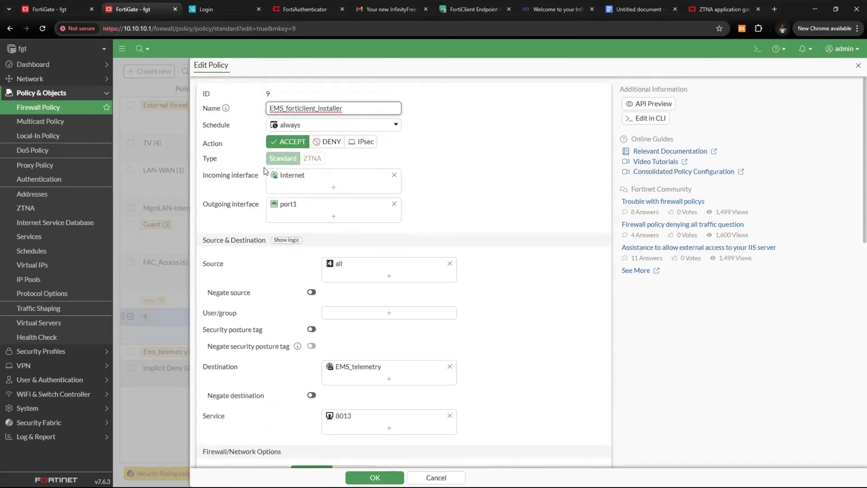
scroll(319, 228, down, 4)
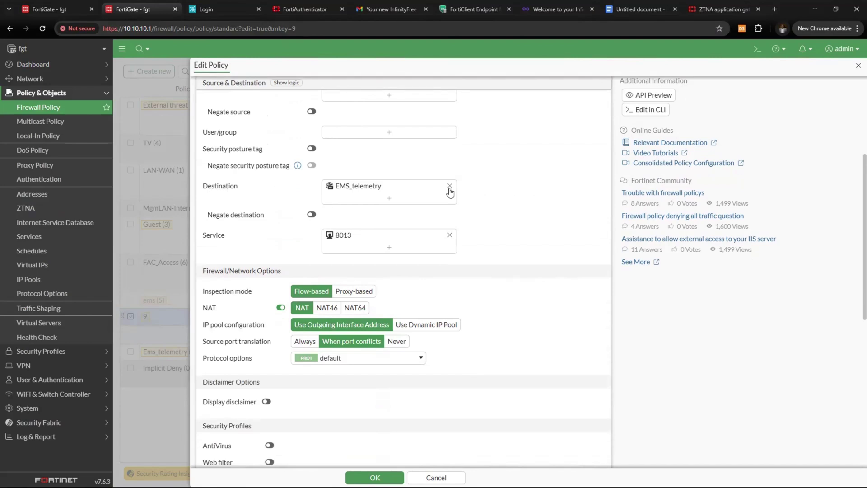
Replace the policy destination EMS_telemetry with EMS_Forticlient_installer
click(449, 186)
click(420, 187)
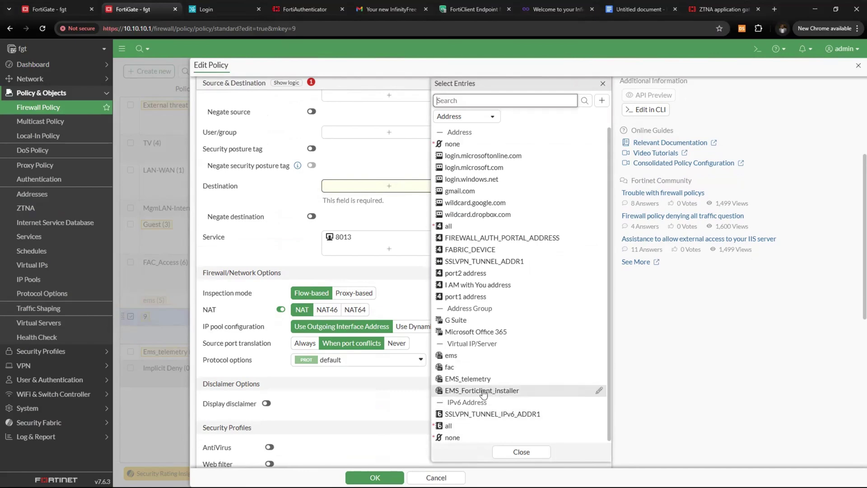
click(485, 392)
click(375, 277)
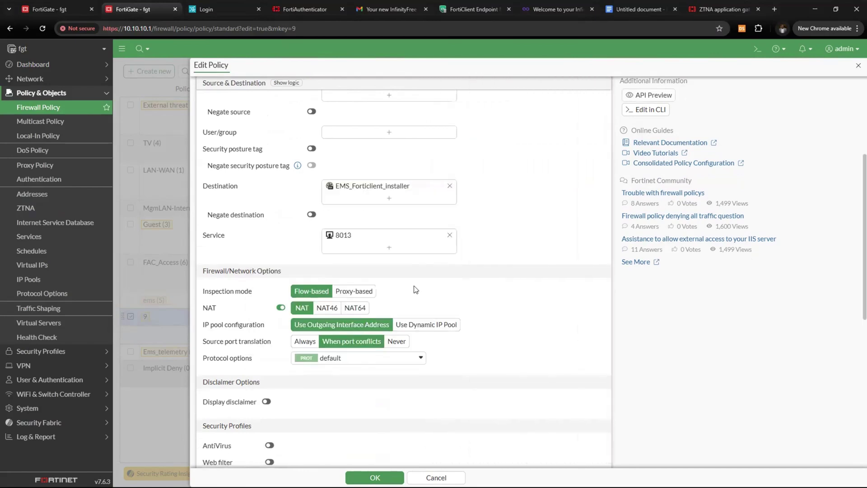
Remove service 8013, search for 10443, and begin creating a new service
click(450, 235)
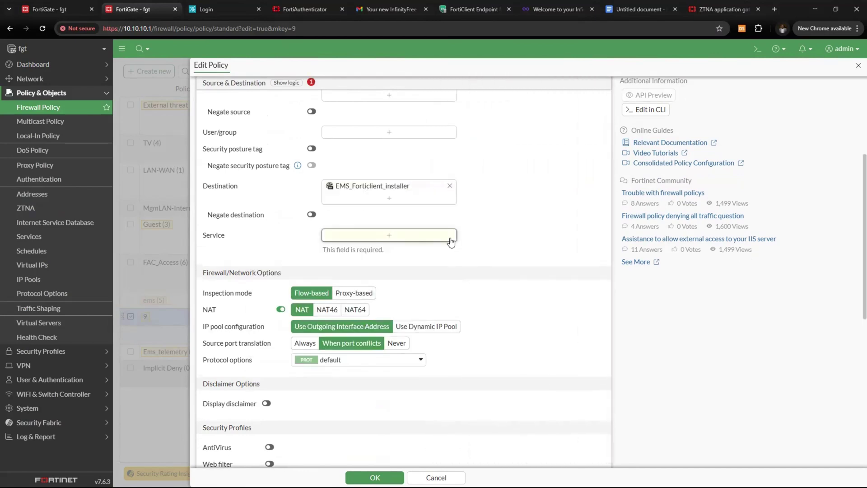
click(414, 238)
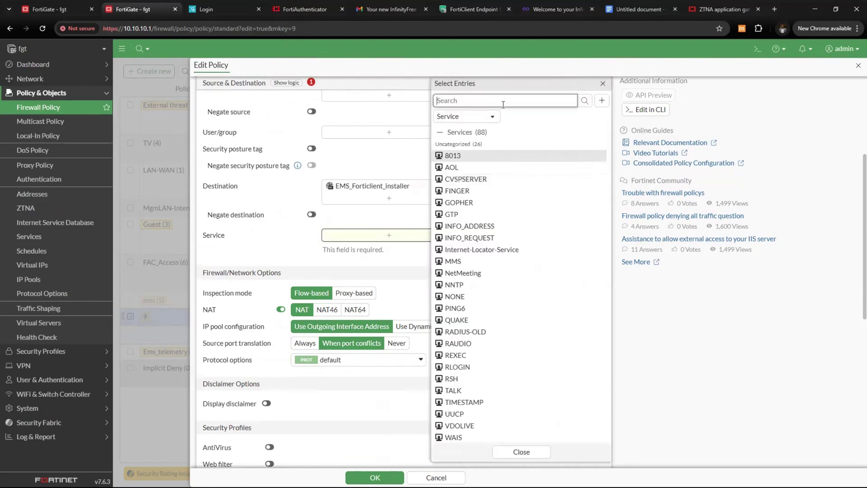
text(10443)
key(Return)
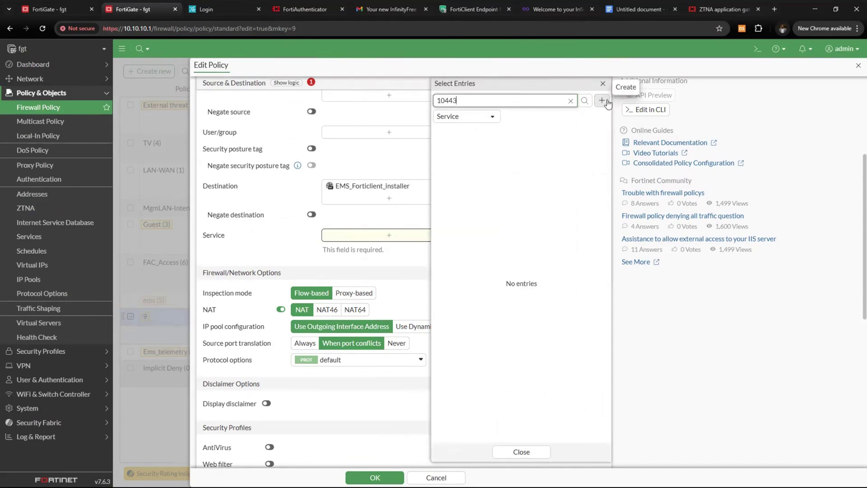
click(602, 100)
Create TCP service 10443 with destination port 10443 and use it as policy 9's service
click(458, 144)
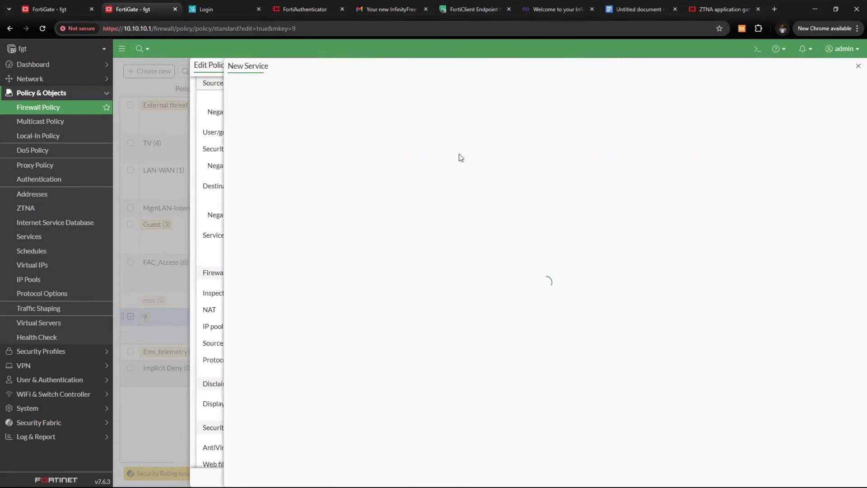
text(10443)
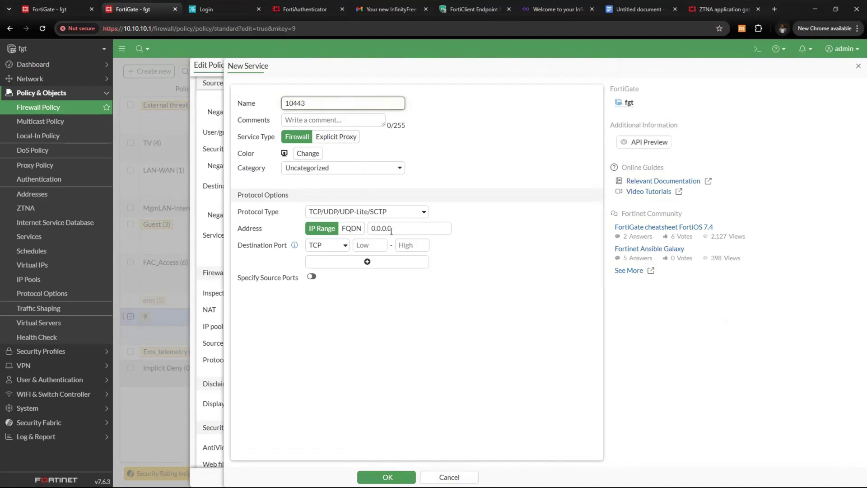
click(372, 247)
text(10443)
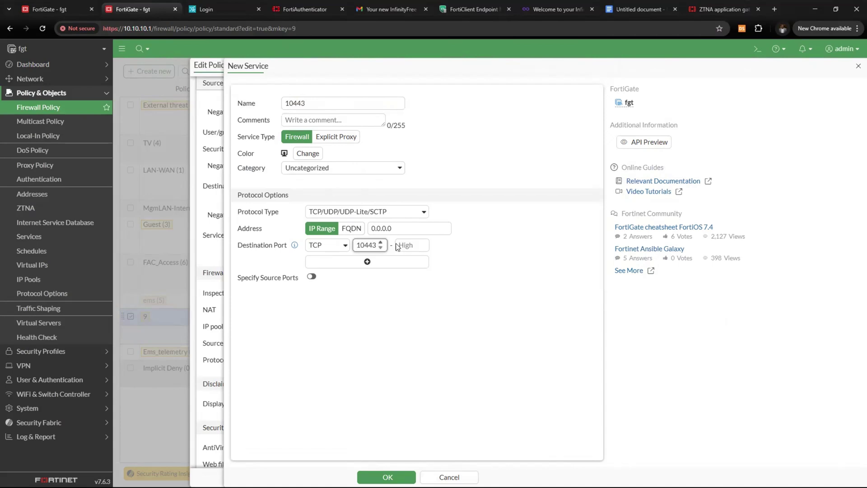
click(407, 246)
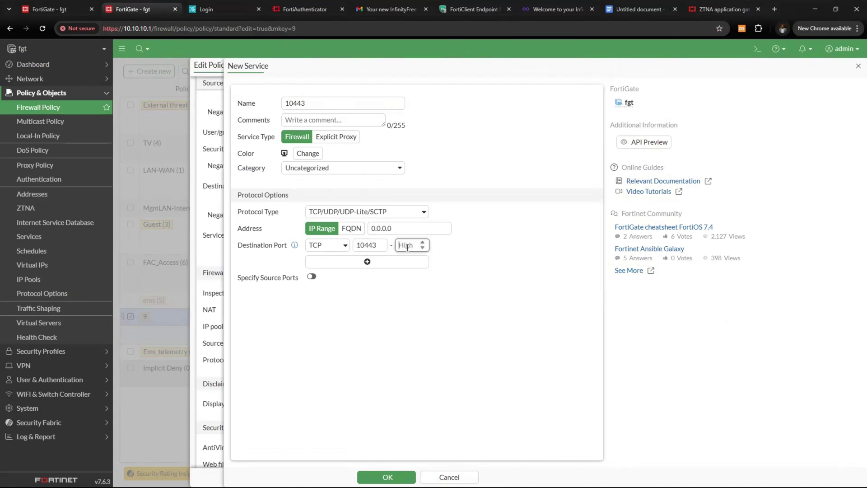
text(10443)
click(388, 477)
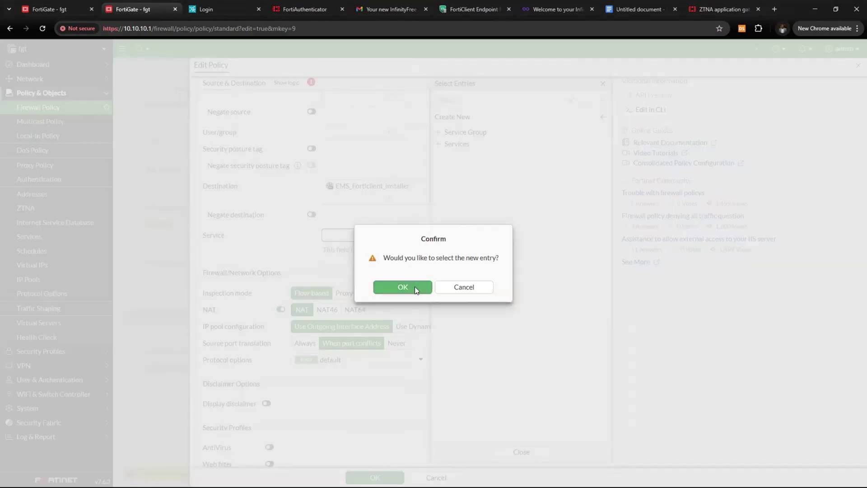
click(403, 287)
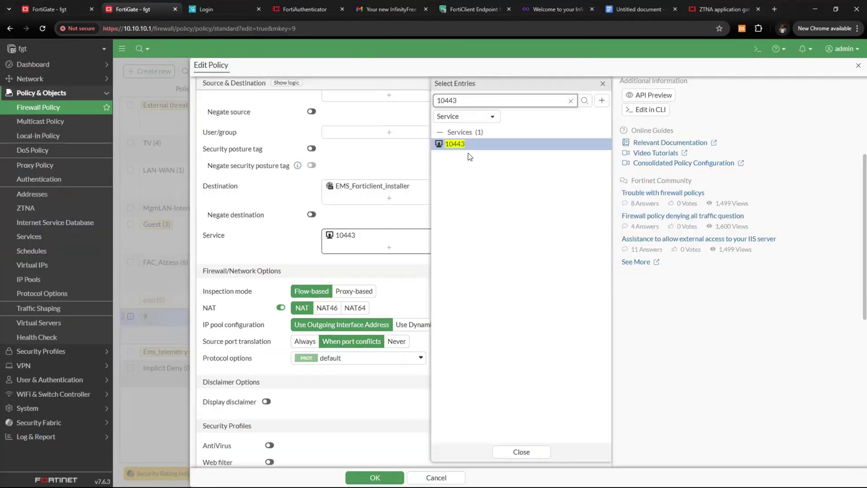
Enable policy 9, EMS_forticlient_installer, and save it with service 10443
click(299, 248)
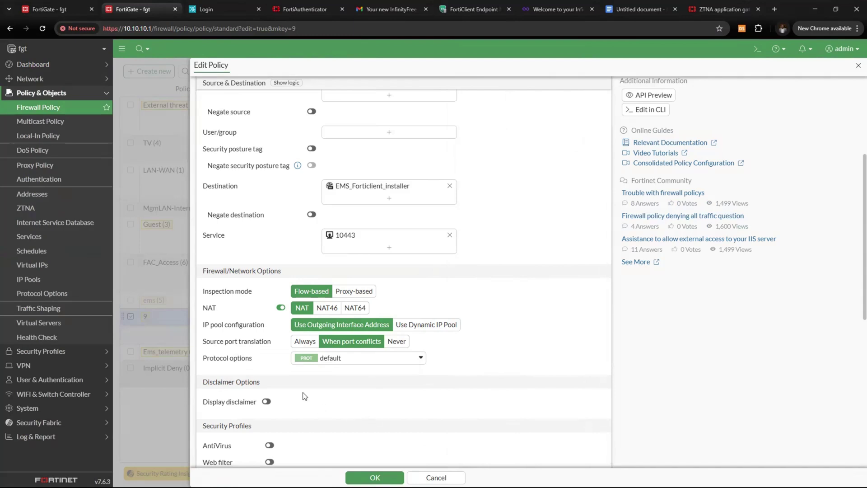
scroll(372, 408, down, 7)
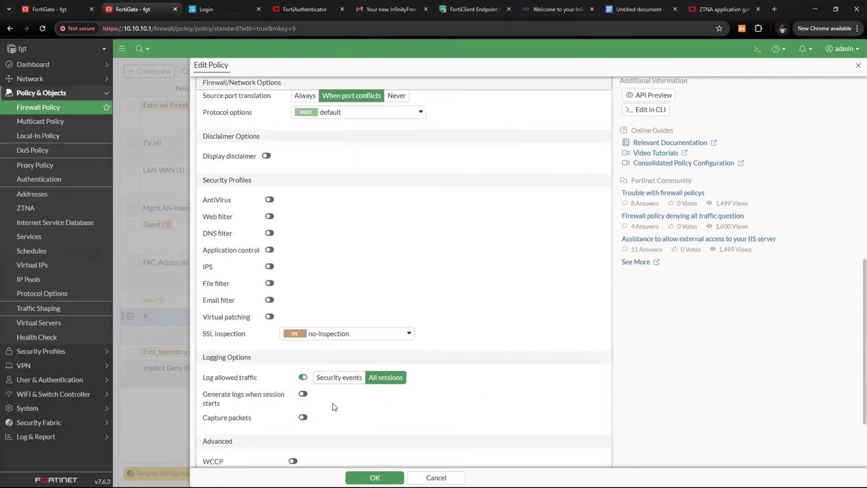
scroll(308, 396, down, 1)
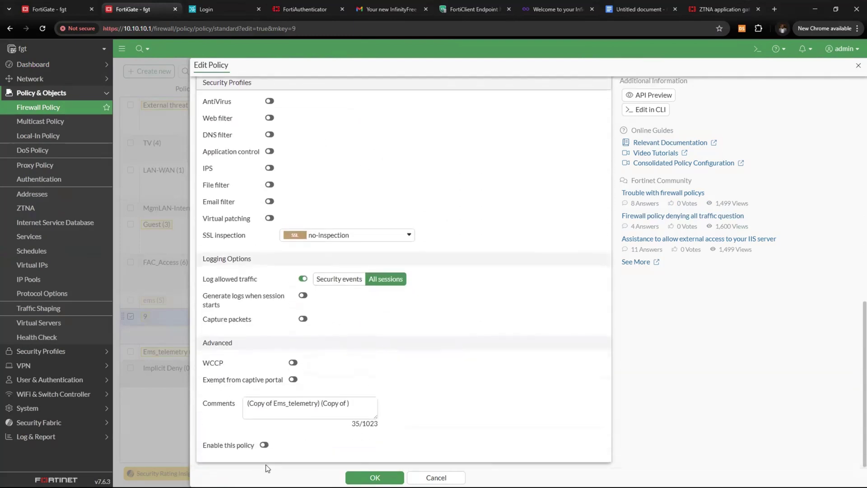
drag(204, 448, 240, 451)
click(264, 446)
click(353, 475)
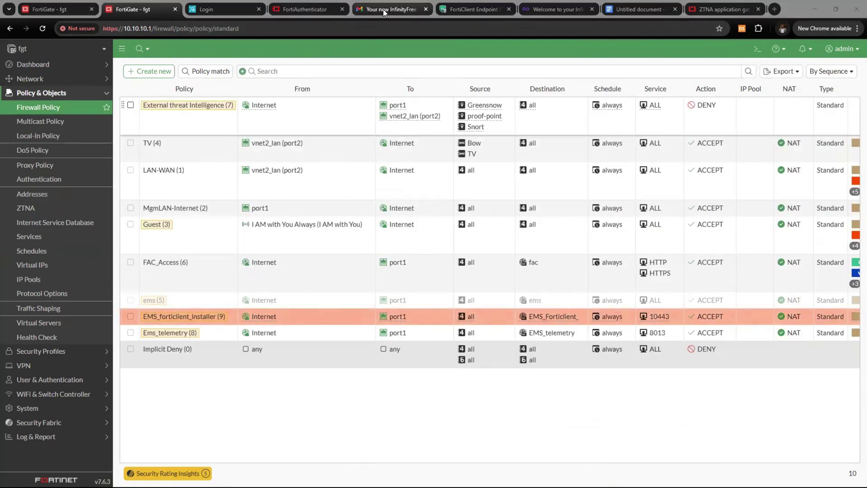
Restore the browser window and highlight the EMS-Telemetry and Ems-FortiClient installer rows in Google Docs
click(291, 50)
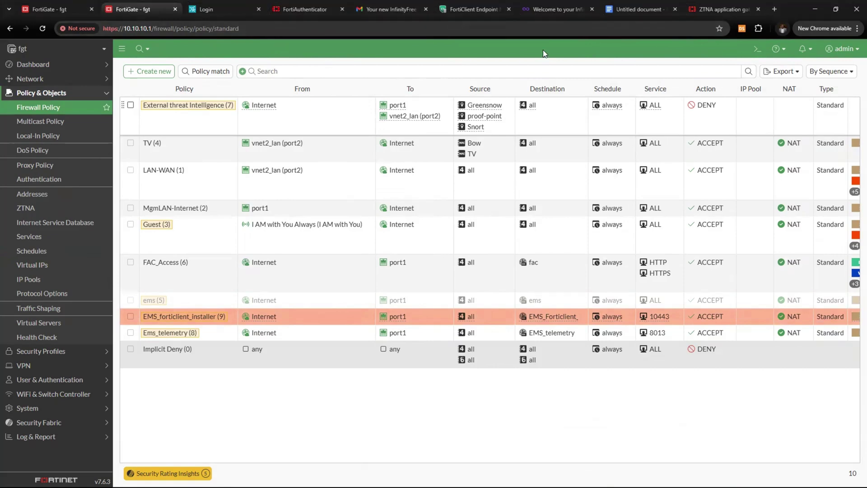
double_click(785, 17)
click(559, 43)
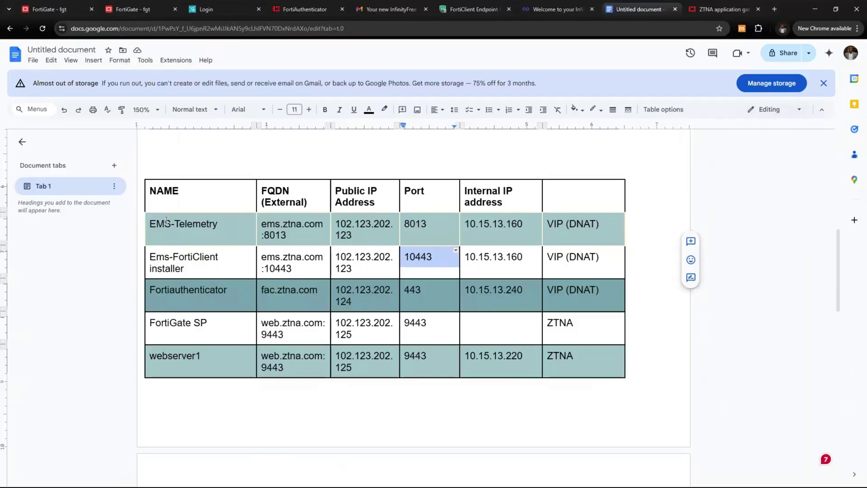
drag(156, 224, 572, 263)
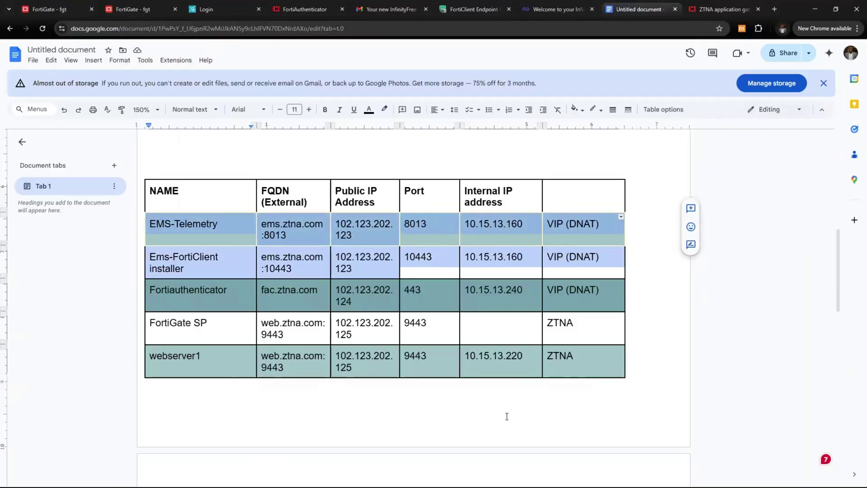
Go back to FortiClient EMS and view the Invitations page listing bow and dfd
click(475, 9)
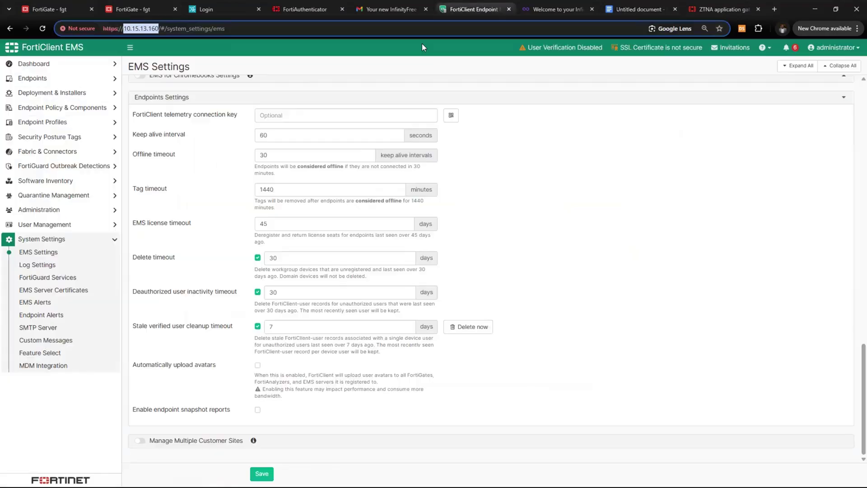
scroll(474, 227, up, 5)
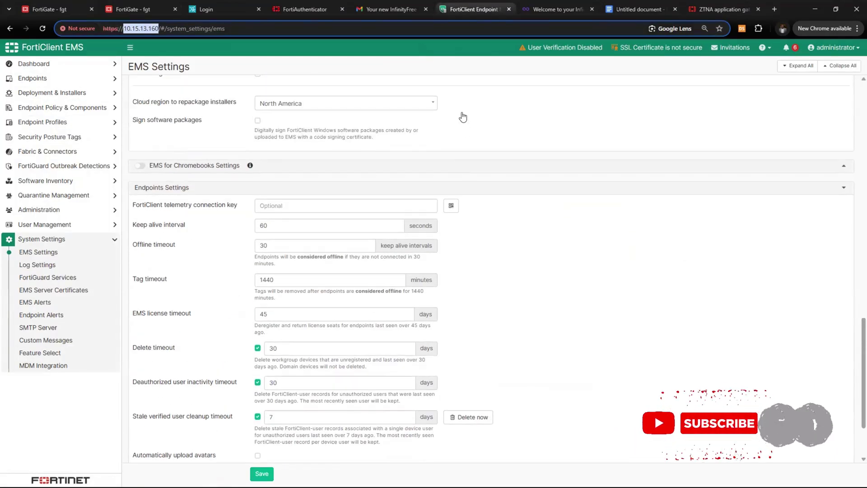
scroll(505, 149, up, 12)
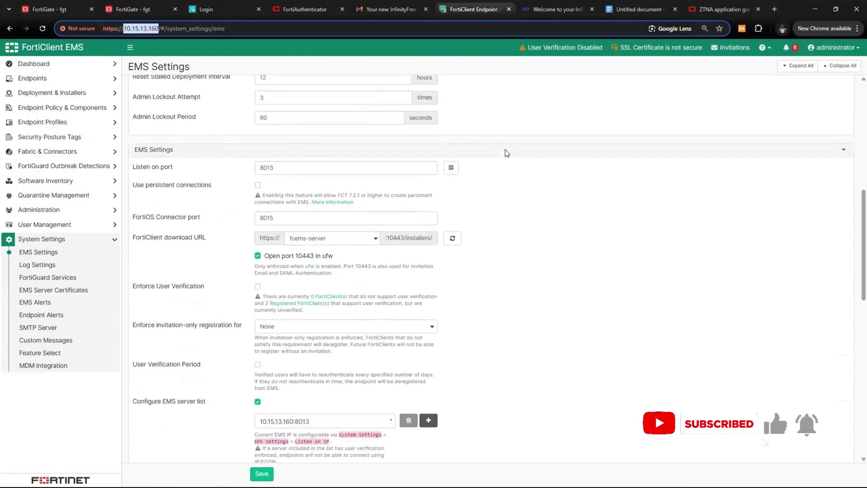
scroll(505, 144, up, 2)
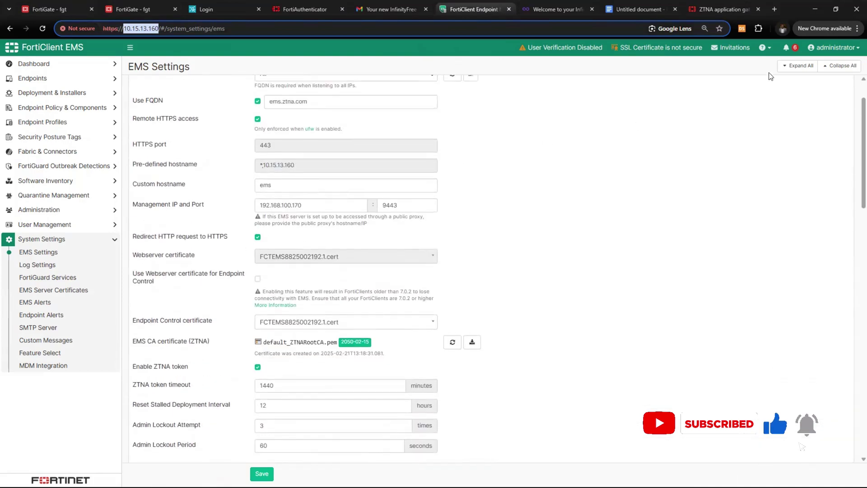
click(731, 54)
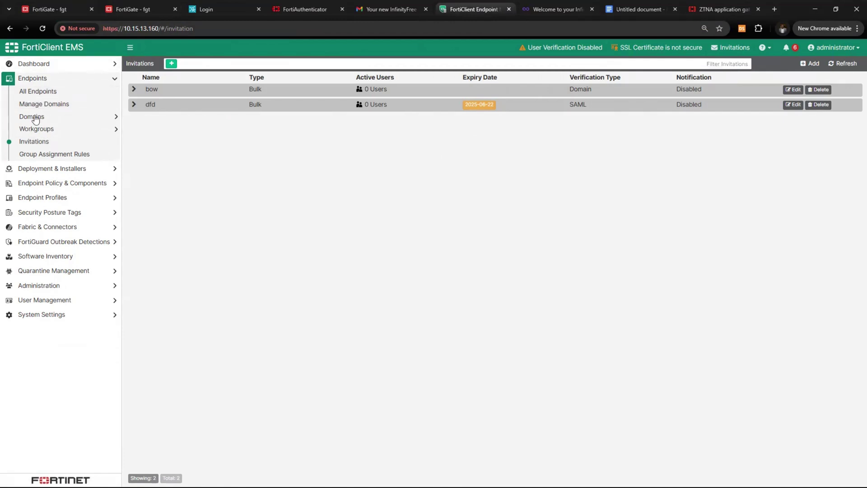
Expand the cybowpoint.com domain's organisational units, then start a new invitation from Invitations
click(68, 118)
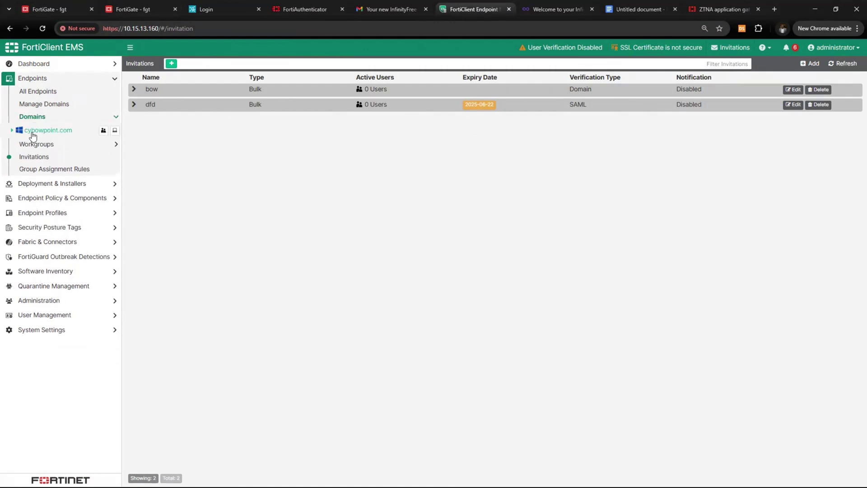
click(12, 131)
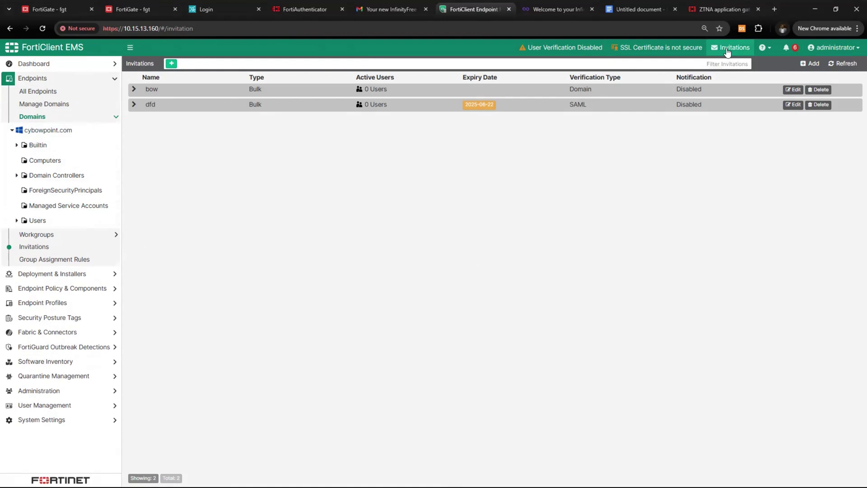
click(731, 47)
click(810, 63)
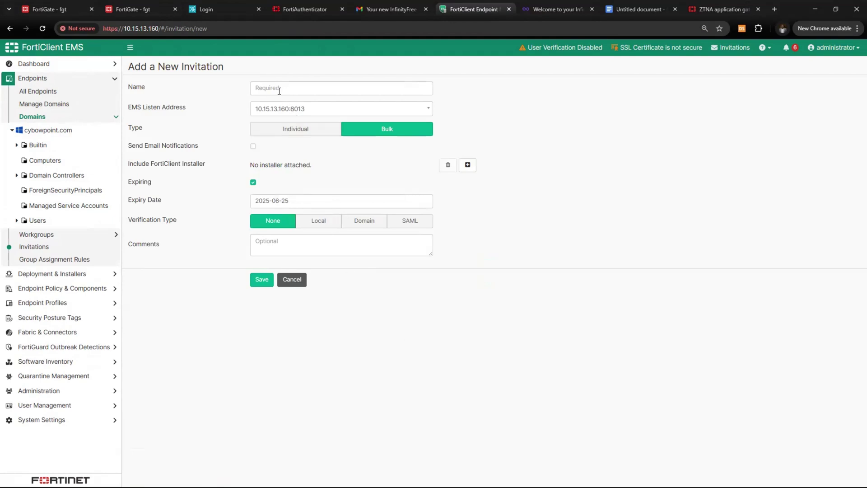
Name the invitation Remote_users, set listen address ems.ztna.com:8013, and begin adding an installer
click(279, 91)
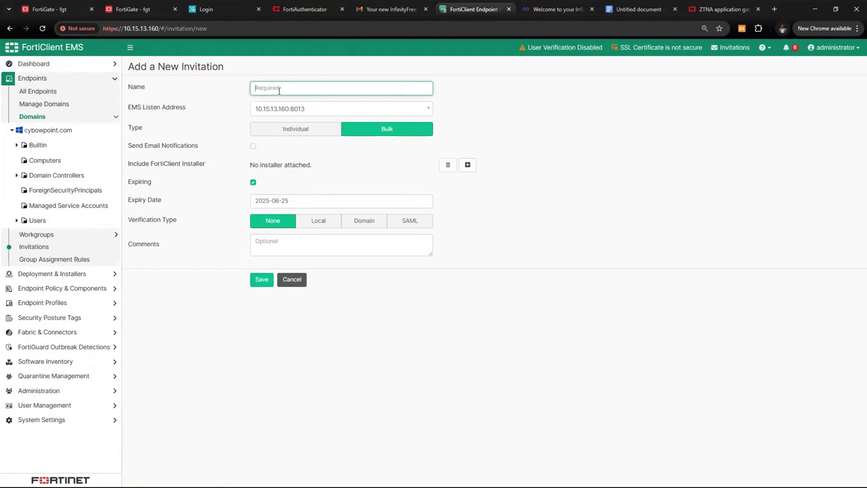
text(Remote_users)
click(373, 109)
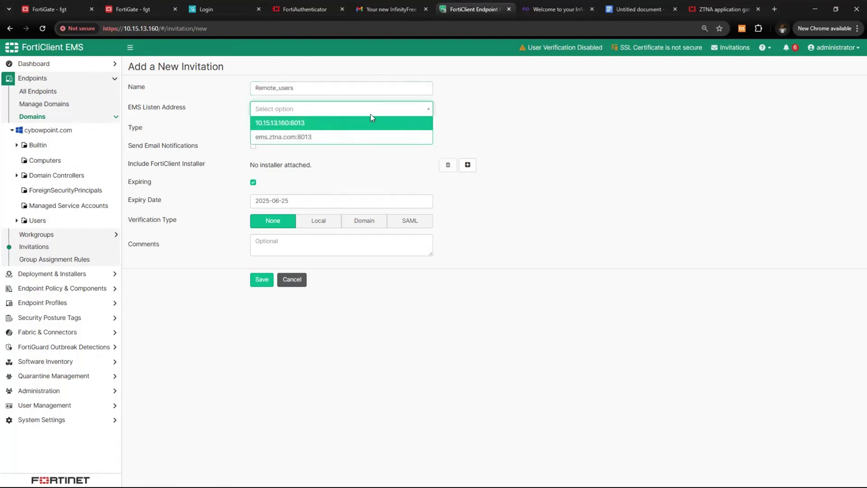
click(305, 141)
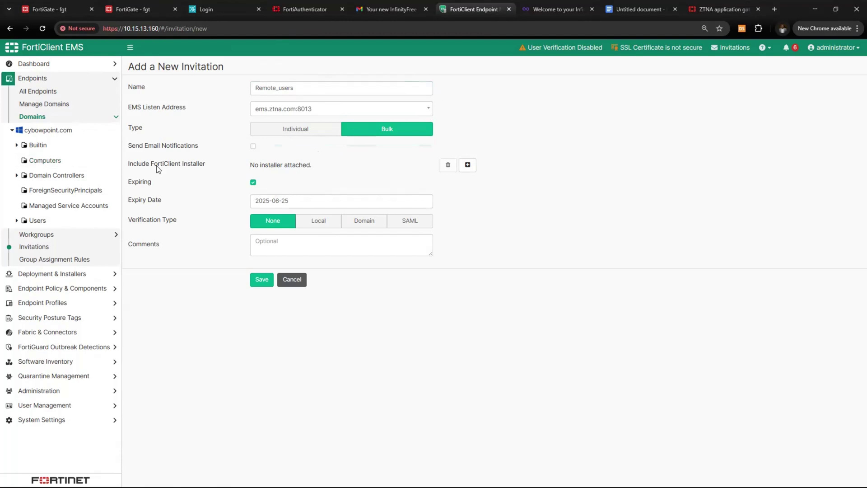
click(468, 165)
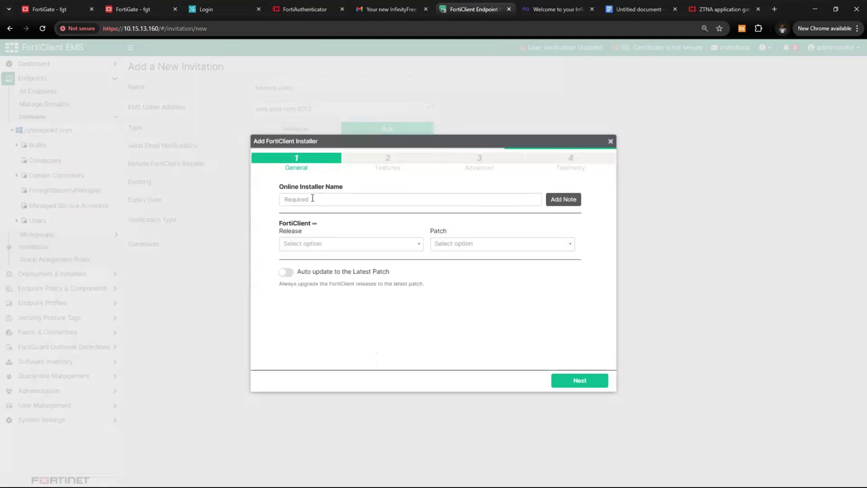
Enter Remote_users as the online installer name
click(334, 202)
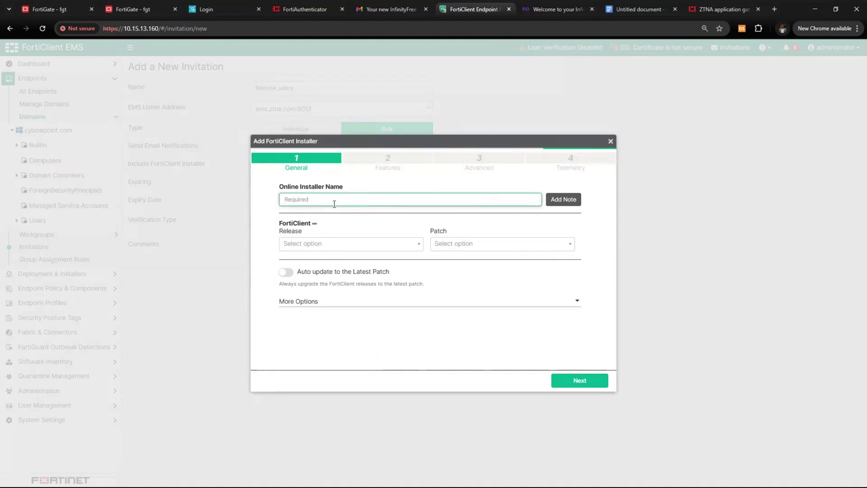
text(Remor)
key(BackSpace)
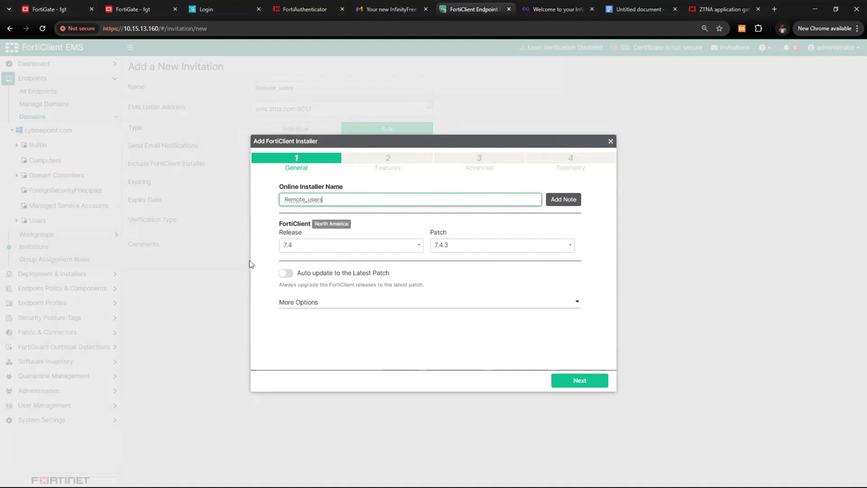
click(521, 144)
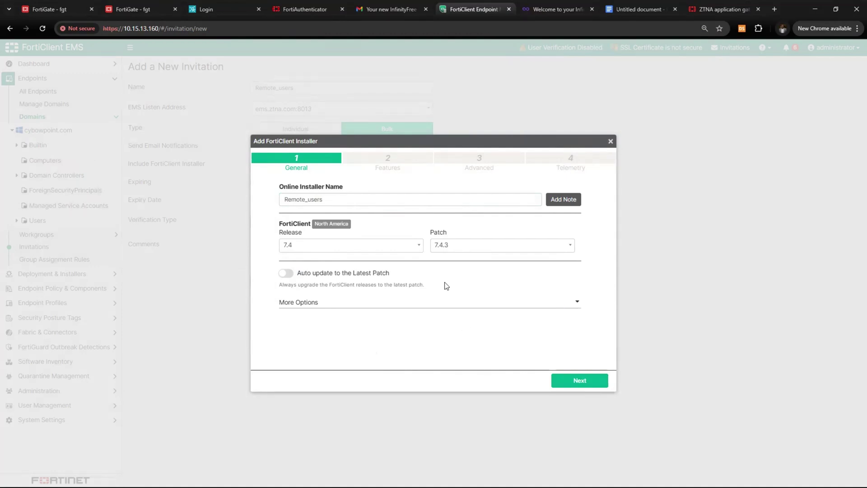
Choose FortiClient release 7.4, patch 7.4.3, with auto-update to the latest patch
click(374, 246)
click(362, 260)
click(501, 244)
click(486, 268)
click(284, 276)
Advance to the Features step and review the security features, leaving the defaults checked
click(579, 380)
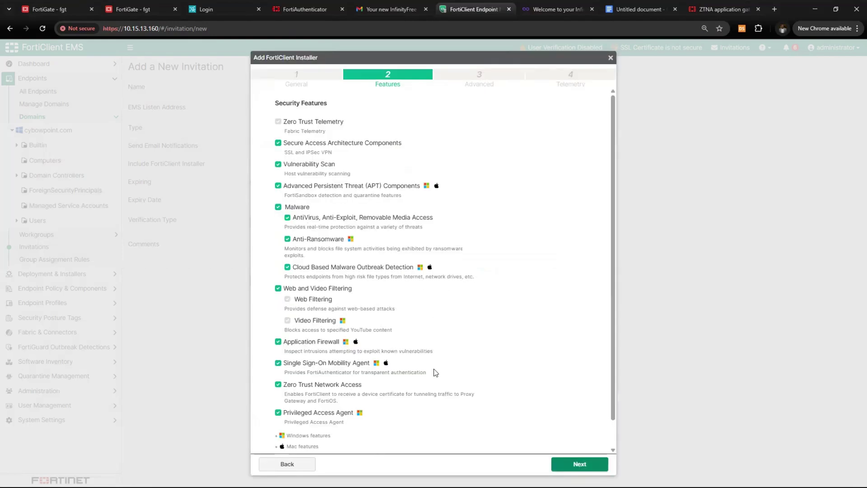
scroll(340, 257, down, 1)
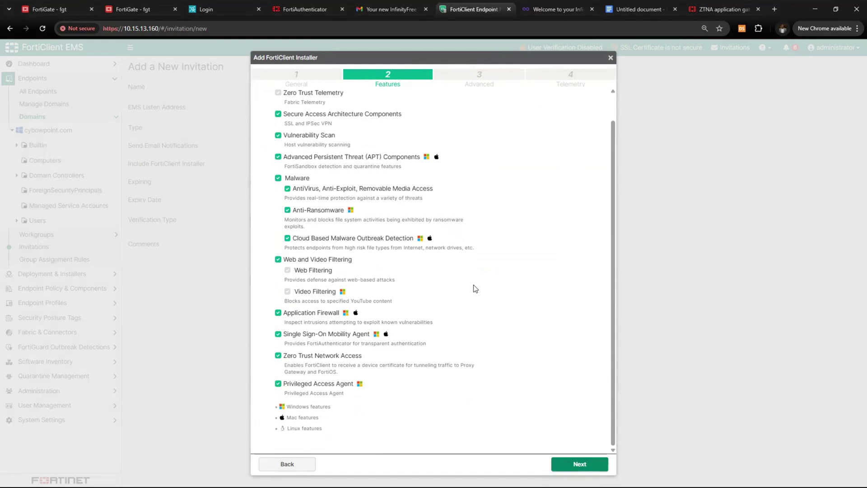
scroll(419, 207, up, 1)
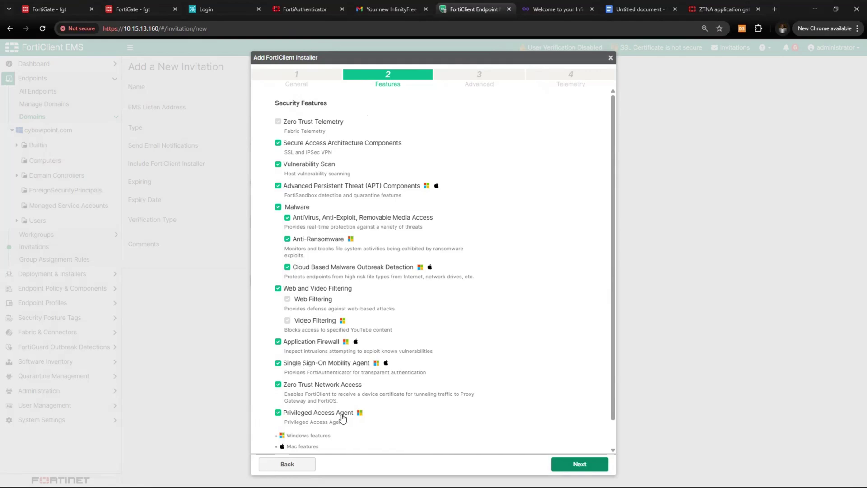
scroll(344, 298, down, 1)
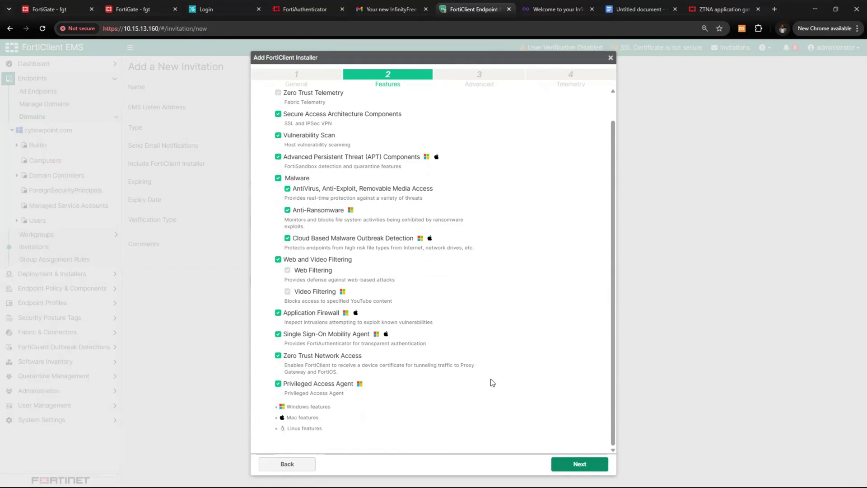
Enable the desktop shortcut and MSI installer files, then finish the Remote_users installer
click(577, 464)
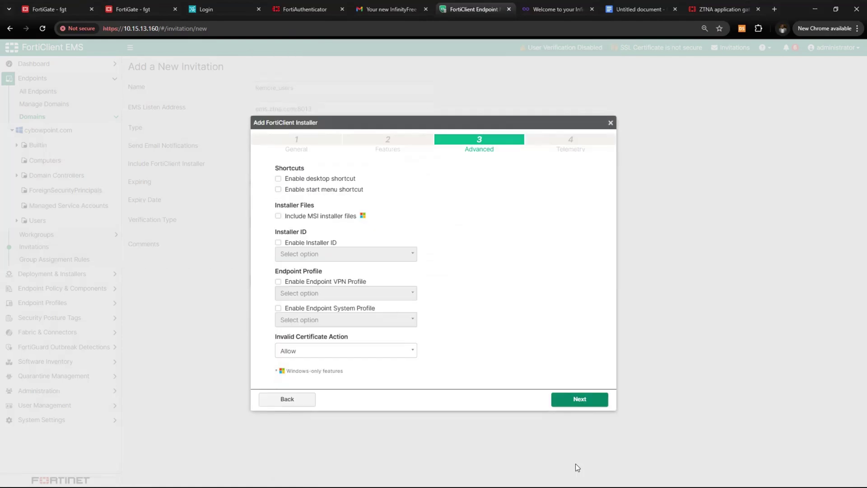
click(278, 179)
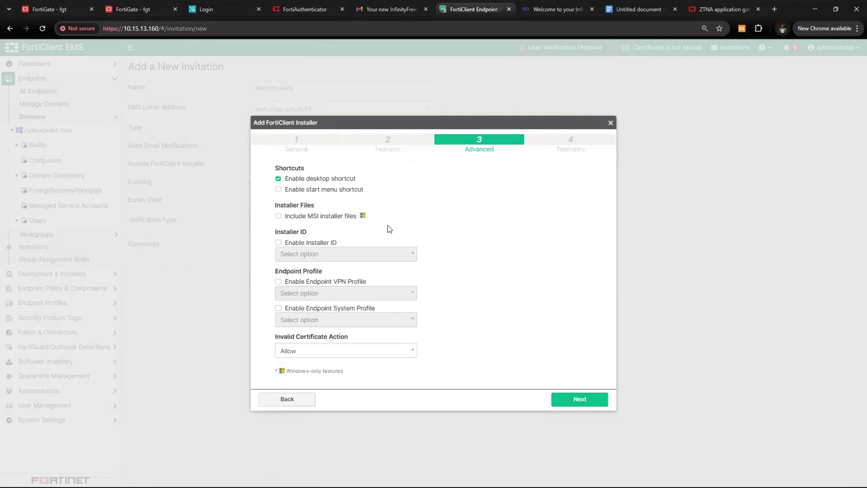
click(279, 217)
click(278, 242)
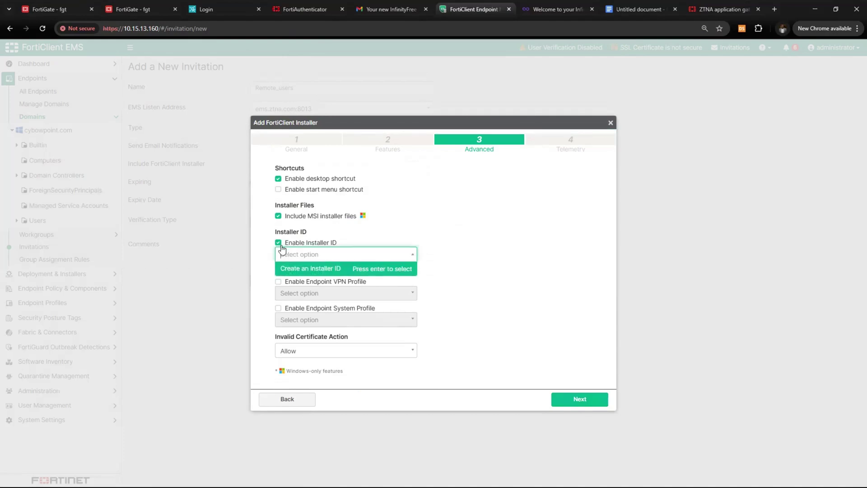
click(279, 244)
click(560, 397)
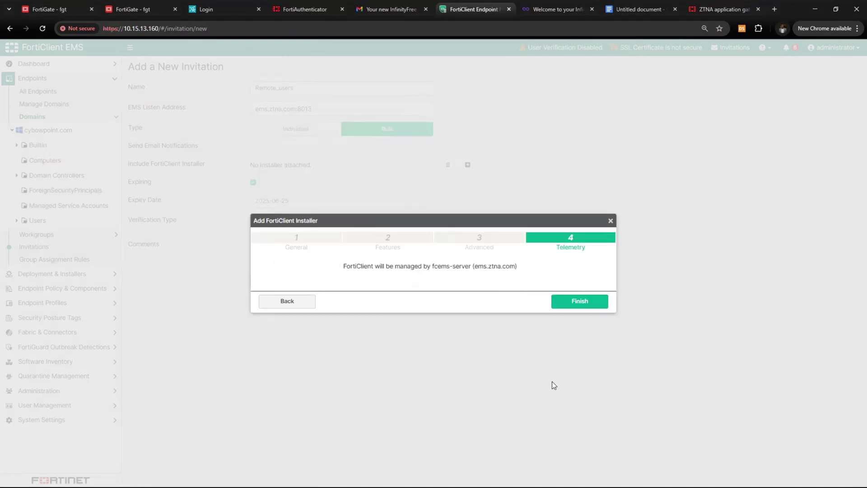
click(576, 303)
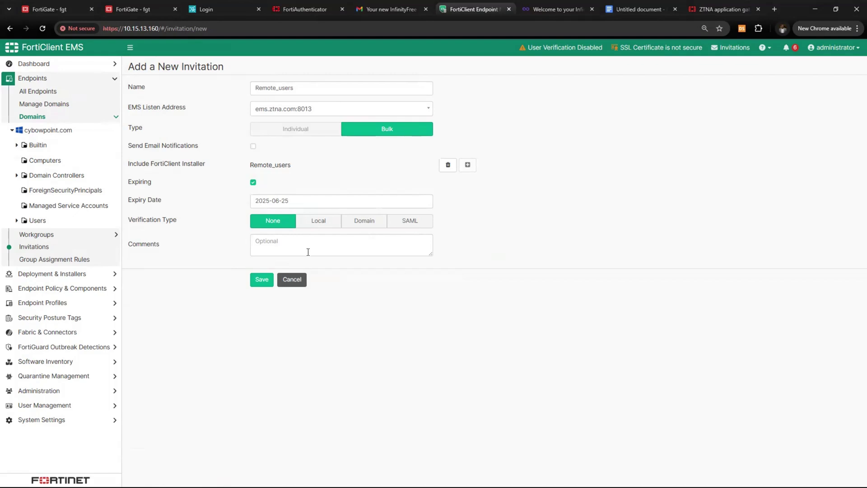
Set the invitation's verification type to Domain and save Remote_users
drag(134, 225, 171, 223)
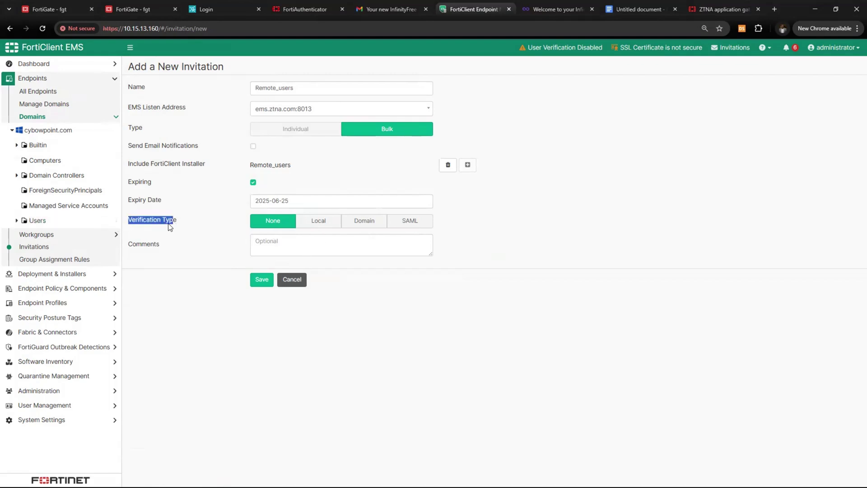
click(367, 224)
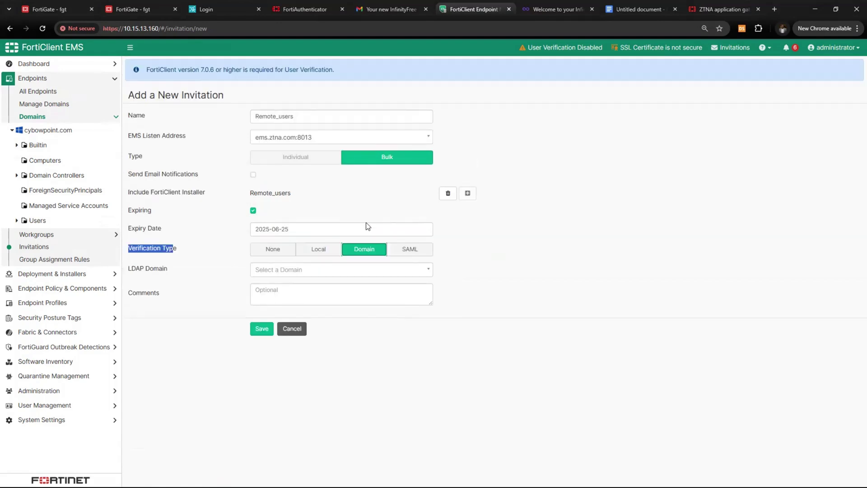
click(262, 329)
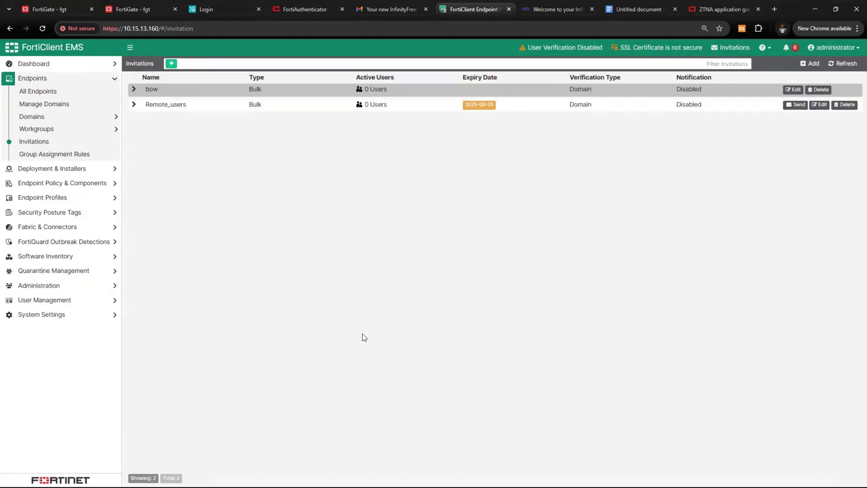
Open the send form for the Remote_users invitation and adjust the recipient rows
click(134, 103)
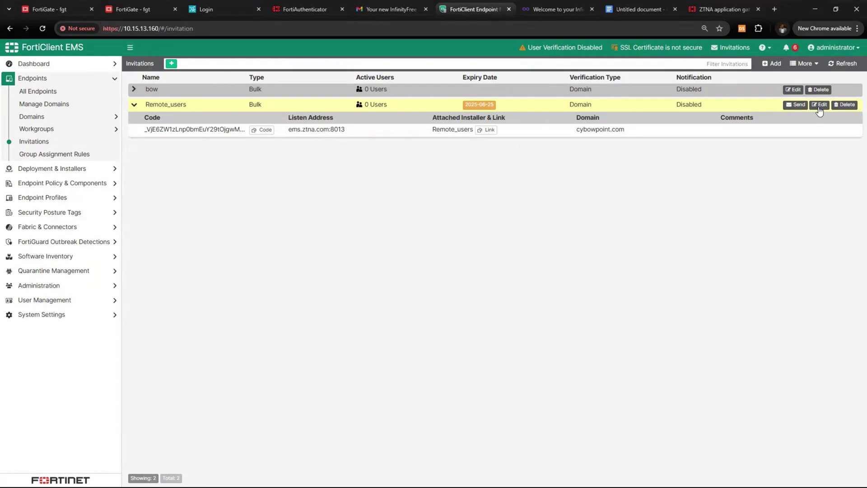
click(796, 105)
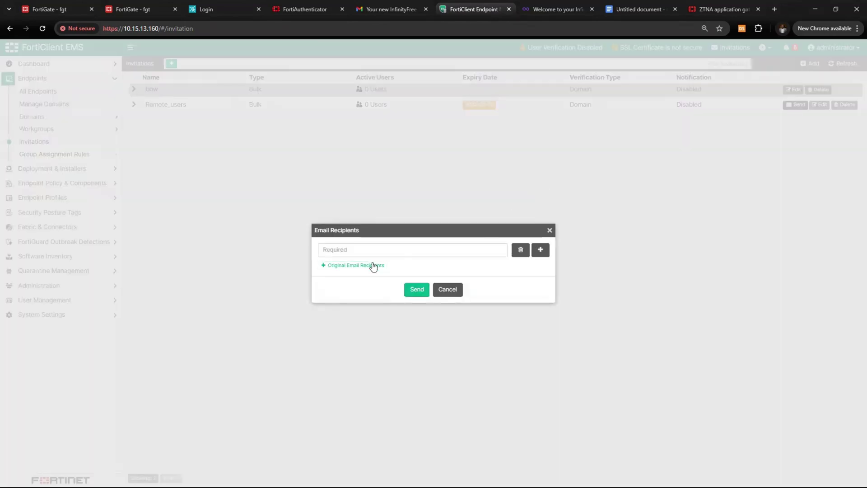
click(542, 251)
click(545, 255)
click(546, 254)
click(547, 256)
click(545, 262)
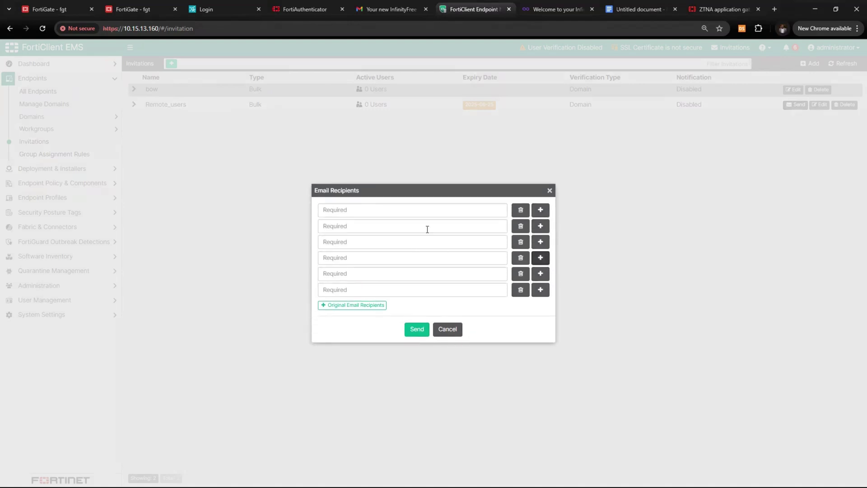
click(321, 215)
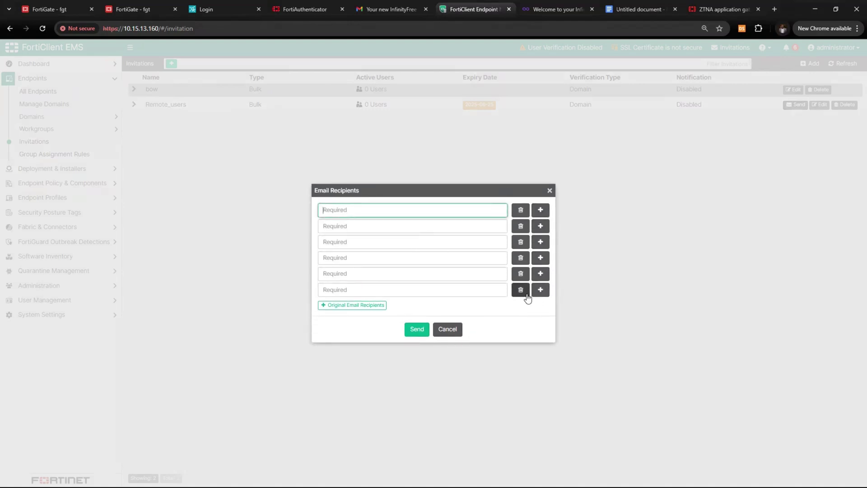
click(521, 289)
click(521, 282)
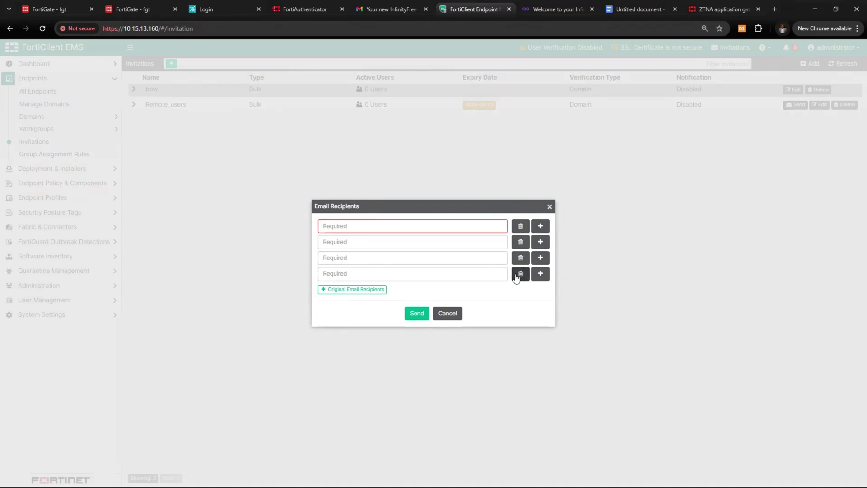
click(520, 273)
Enter the recipient's Gmail address, remove leftover empty rows, and send the invitation
click(388, 234)
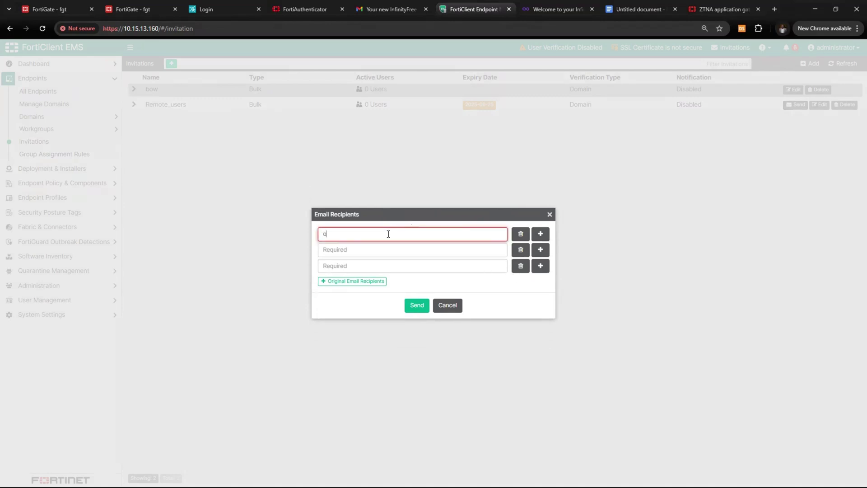
click(521, 266)
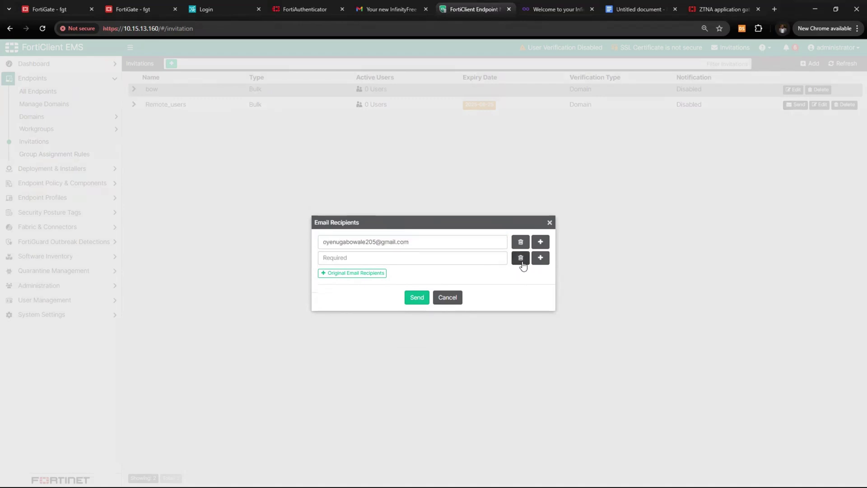
click(521, 258)
click(416, 292)
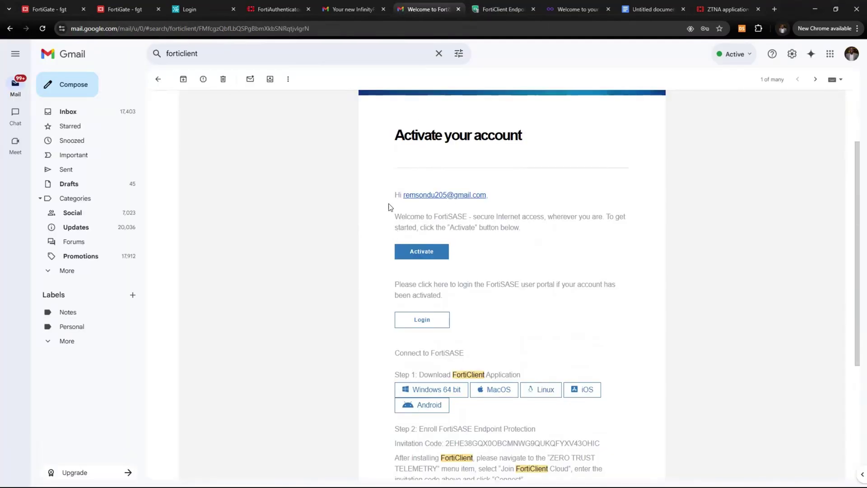
Scroll to the enrollment section of the FortiSASE email and select the invitation code
scroll(394, 206, down, 2)
scroll(394, 206, down, 1)
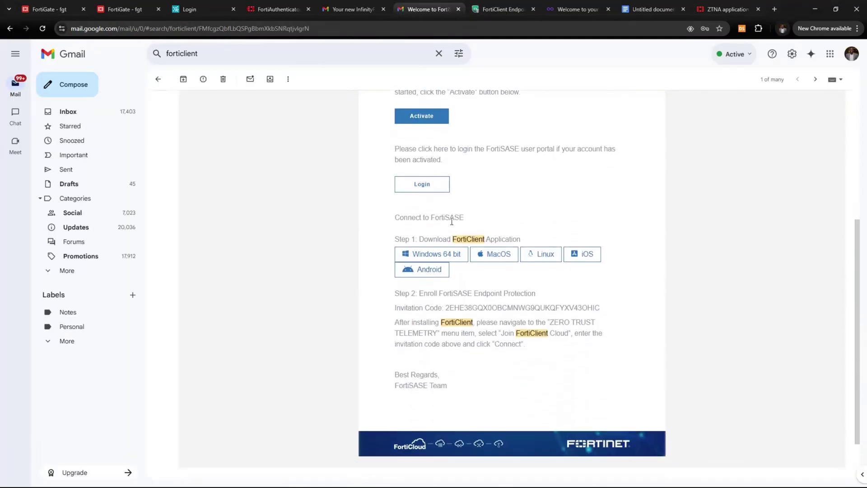
scroll(448, 218, down, 2)
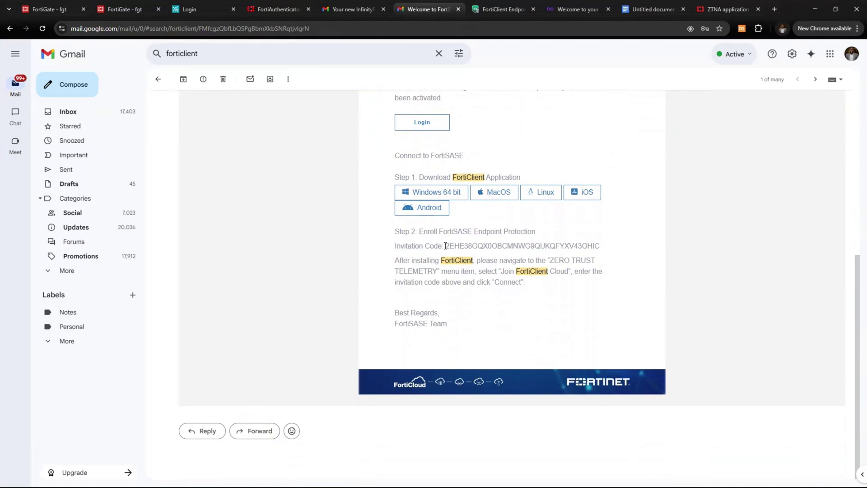
drag(448, 246, 602, 248)
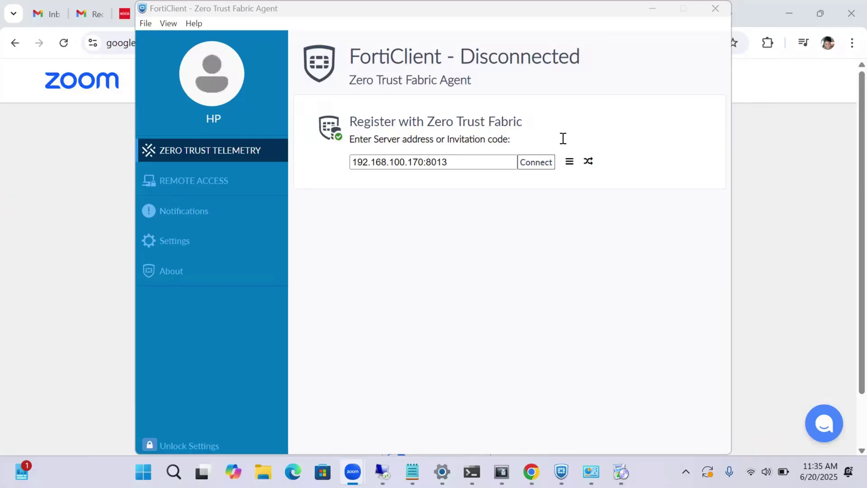
Replace the server address in FortiClient's Zero Trust Telemetry field with the pasted invitation code
click(512, 223)
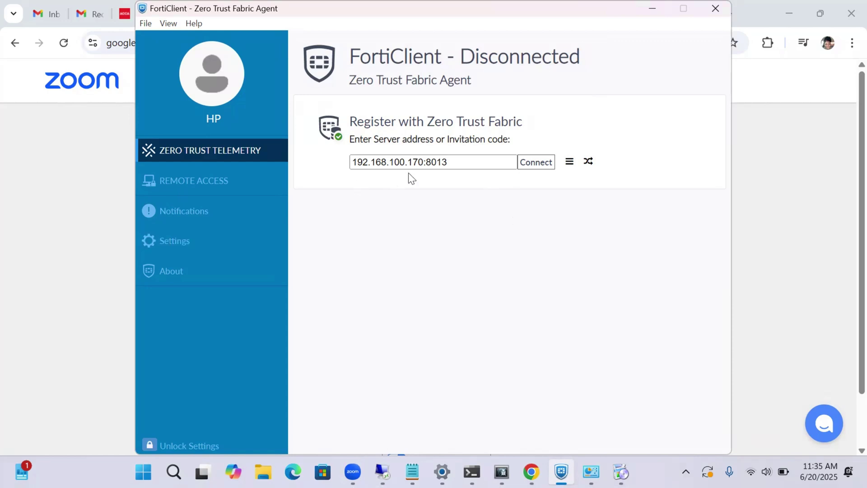
click(471, 166)
drag(415, 166, 351, 170)
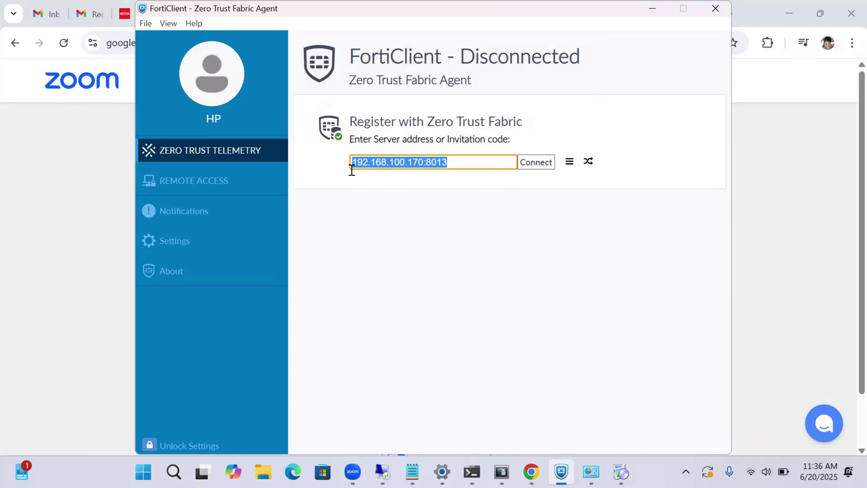
key(ctrl+v)
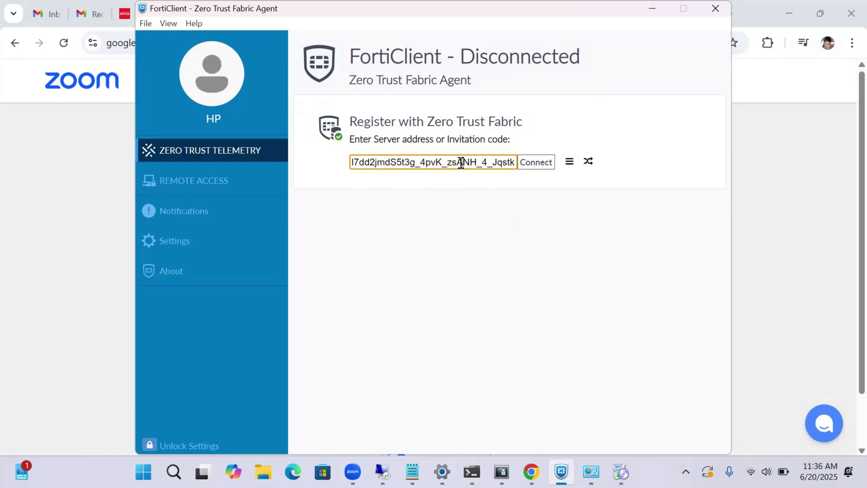
key(Left)
key(Left)
key(Left)
key(Left)
key(Left)
key(Left)
key(Left)
key(Left)
key(Left)
key(Left)
key(Left)
key(Left)
key(Left)
key(Left)
key(Left)
key(Left)
key(Left)
key(Left)
key(Left)
key(Left)
key(Left)
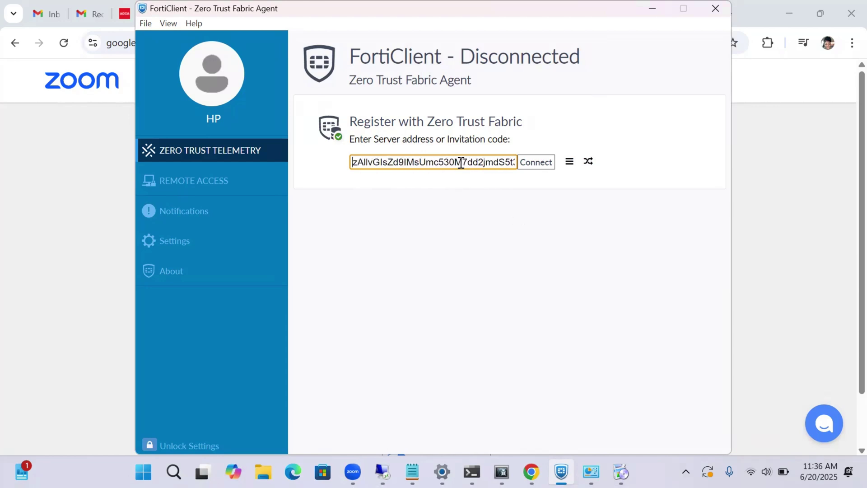
key(Left)
key(Left)
key(Left)
key(Left)
key(Left)
key(Left)
key(Left)
key(Left)
key(Left)
key(Left)
key(Left)
key(Left)
key(Left)
key(Left)
key(Left)
key(Left)
key(Left)
key(Left)
key(Left)
key(Left)
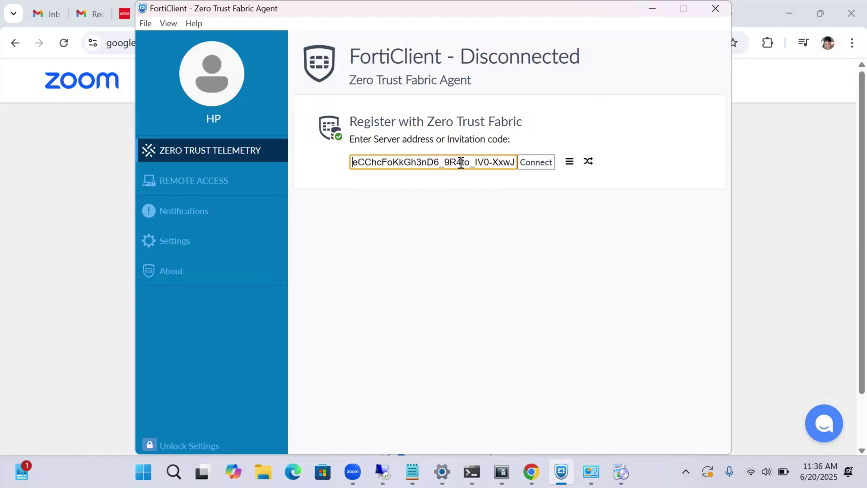
key(Left)
key(Left)
key(Left)
key(Left)
key(Left)
key(Left)
key(Left)
key(Left)
key(Left)
key(Left)
key(Left)
key(Left)
key(Left)
key(Left)
key(Left)
key(Left)
key(Left)
key(Left)
key(Left)
key(Left)
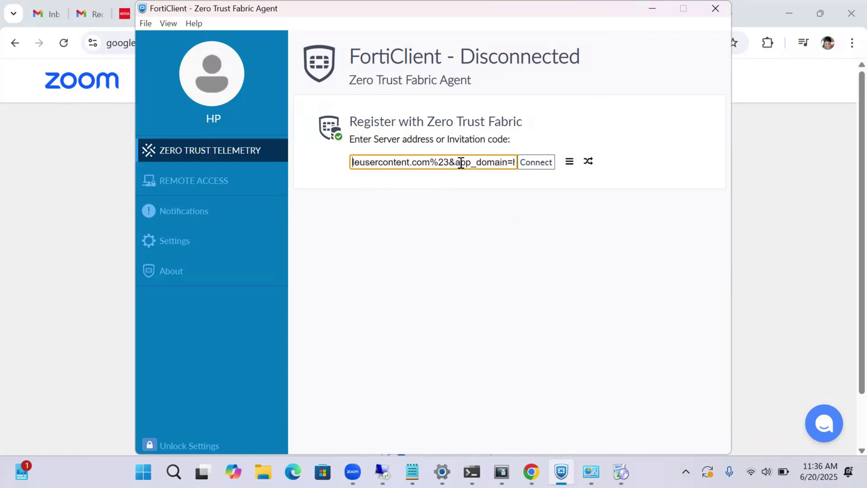
Connect to EMS and check the connected server's details popup
click(542, 165)
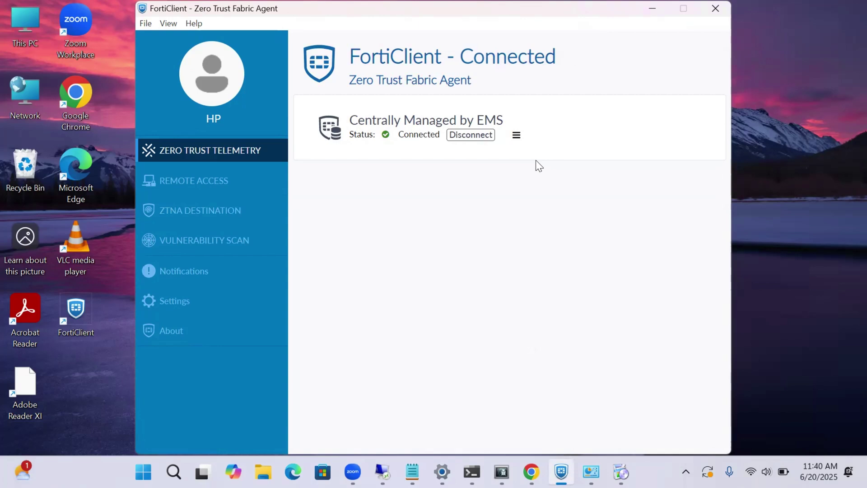
click(516, 136)
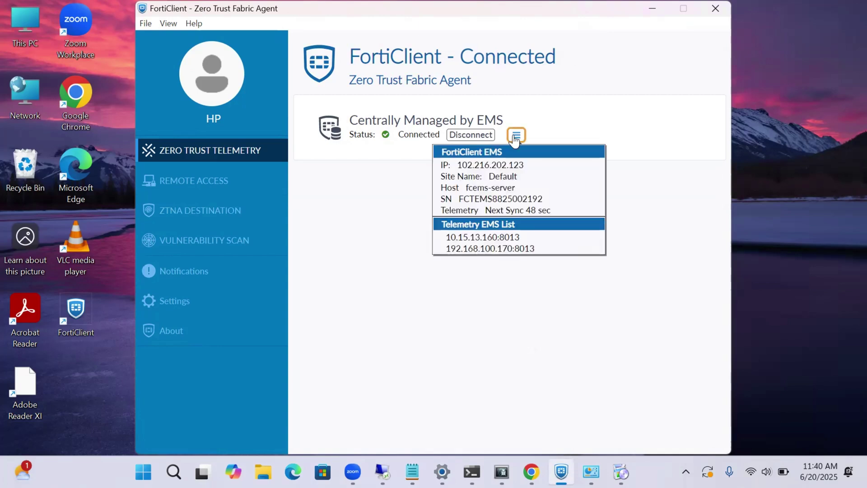
click(377, 232)
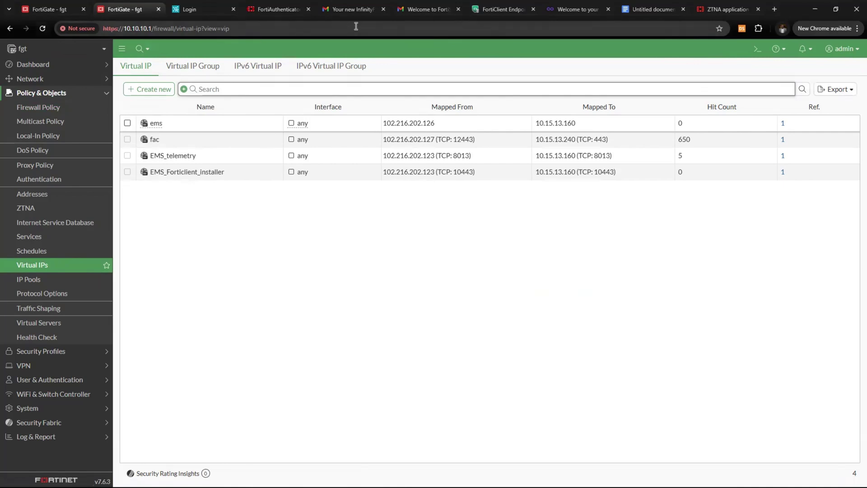
View EMS Dashboard Status, then All Endpoints, and open DESKTOP-8JN01B4's summary
click(503, 9)
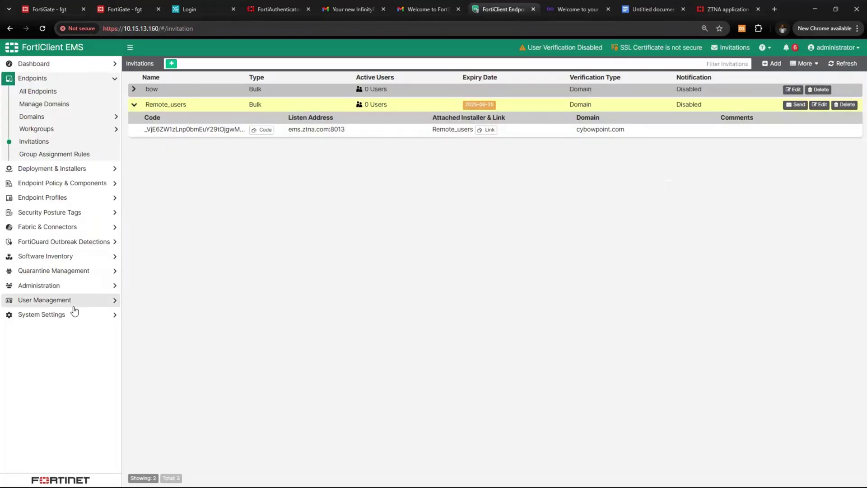
click(69, 66)
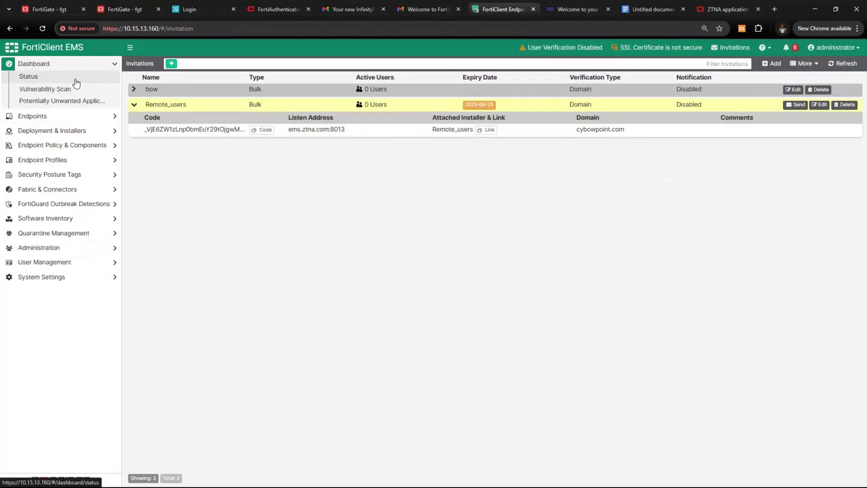
click(76, 83)
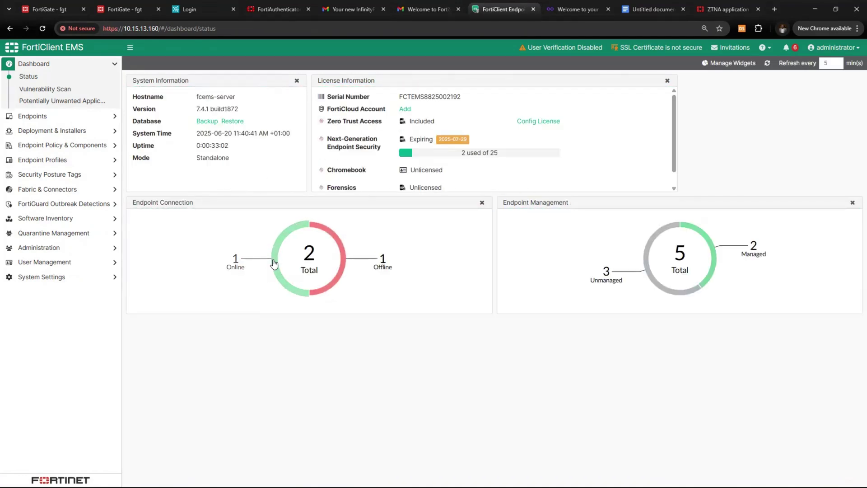
click(84, 117)
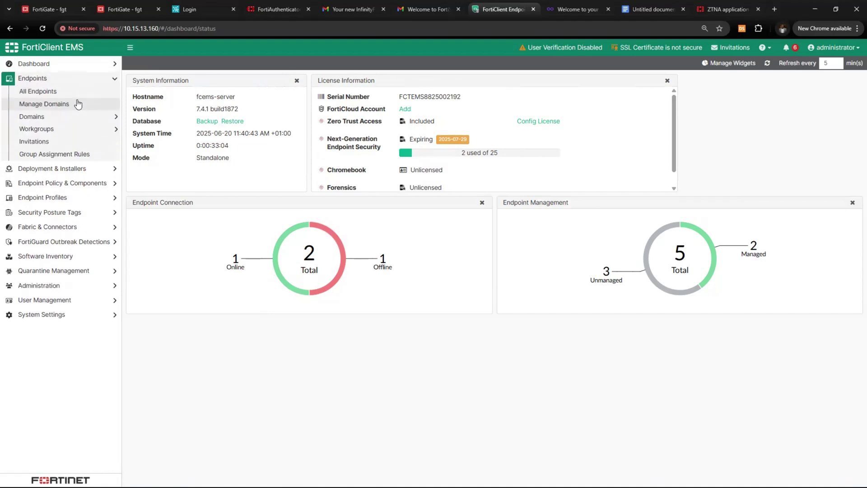
click(73, 93)
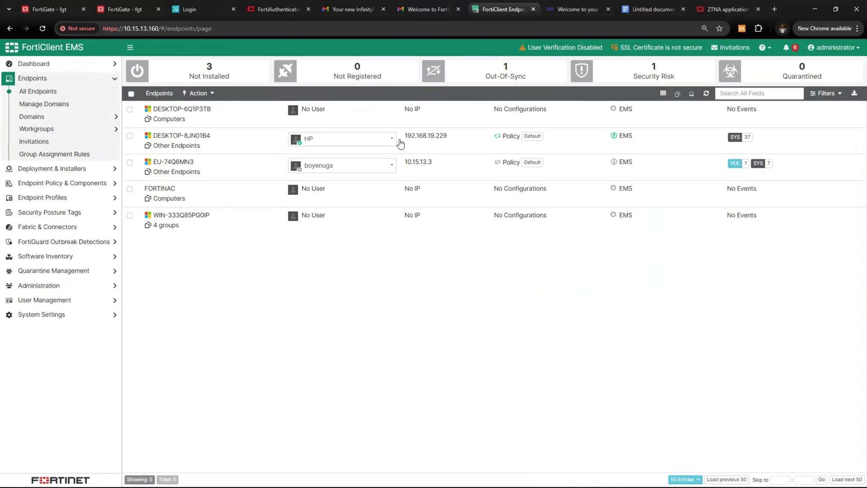
drag(399, 144, 449, 141)
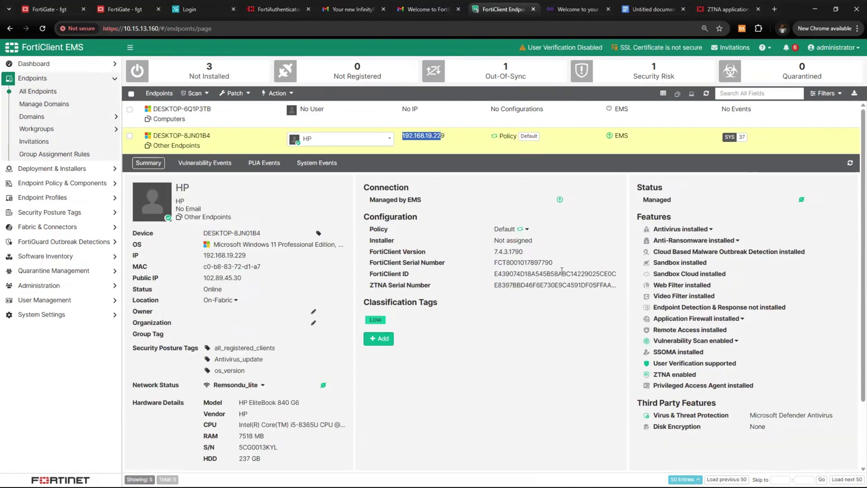